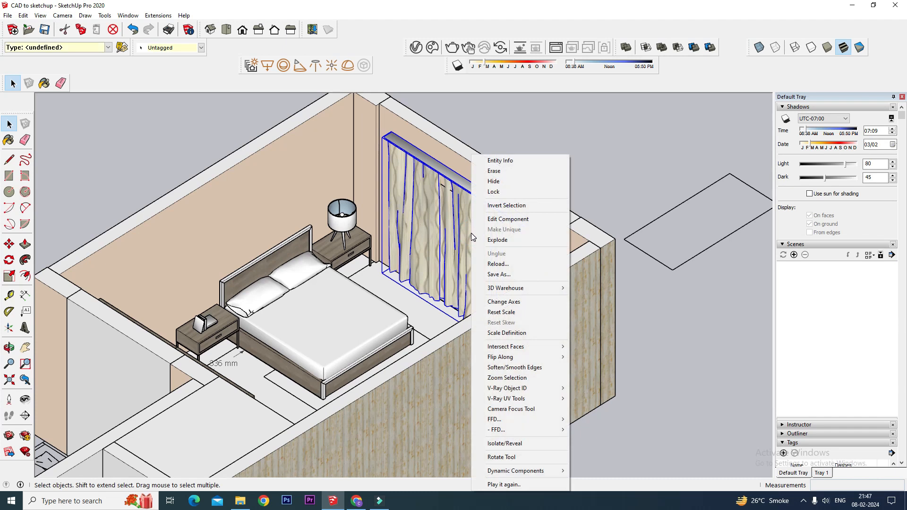
# Hide the curtains covering the bedroom's sliding window.
pyautogui.click(500, 183)
pyautogui.moveTo(638, 232); pyautogui.dragTo(463, 226, button='middle')
pyautogui.scroll(3, 462, 226)
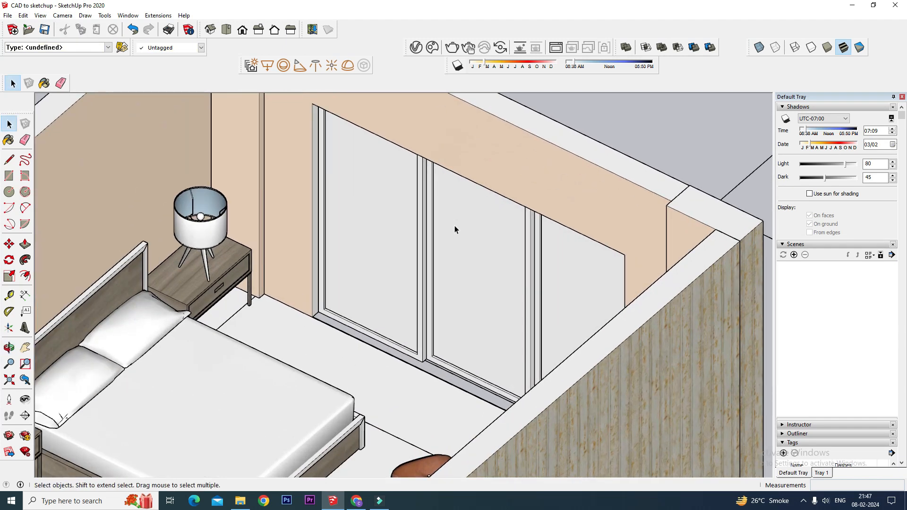
# Open the sliding window component and its inner group for editing, and select the glass panes.
pyautogui.click(371, 259)
pyautogui.rightClick(371, 259)
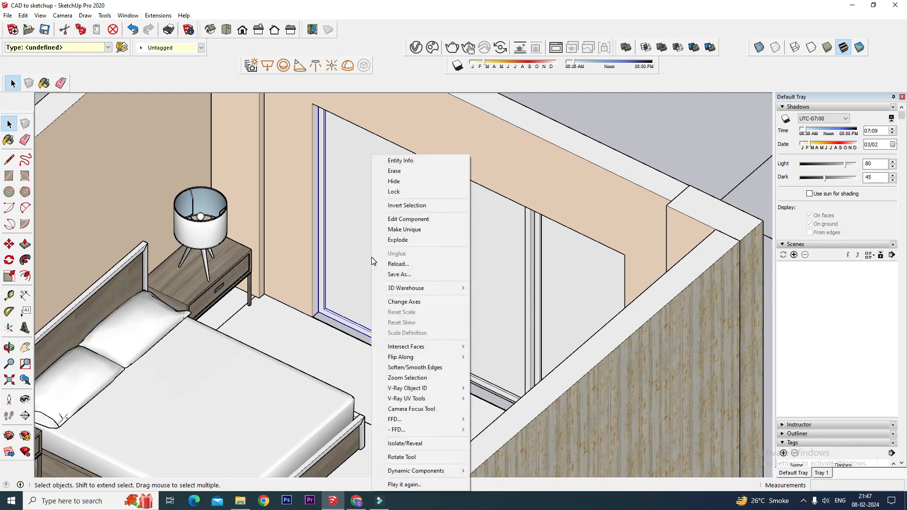
pyautogui.click(389, 219)
pyautogui.click(370, 225)
pyautogui.rightClick(370, 225)
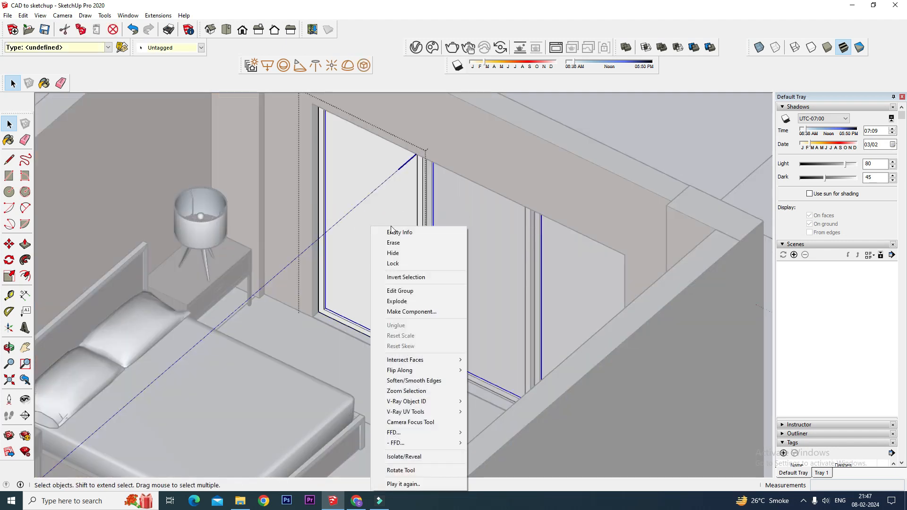
pyautogui.click(399, 291)
pyautogui.click(381, 251)
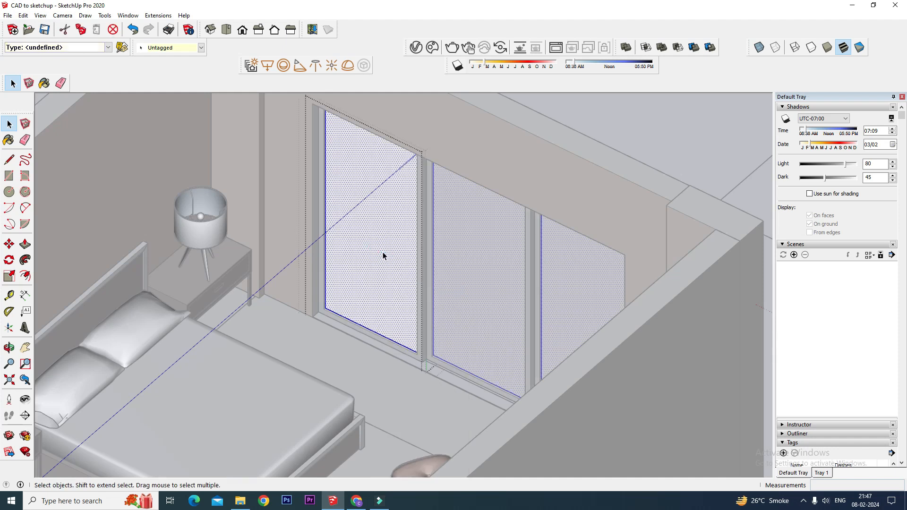
# Open the V-Ray Asset Editor and show its materials list.
pyautogui.moveTo(408, 48); pyautogui.dragTo(407, 84)
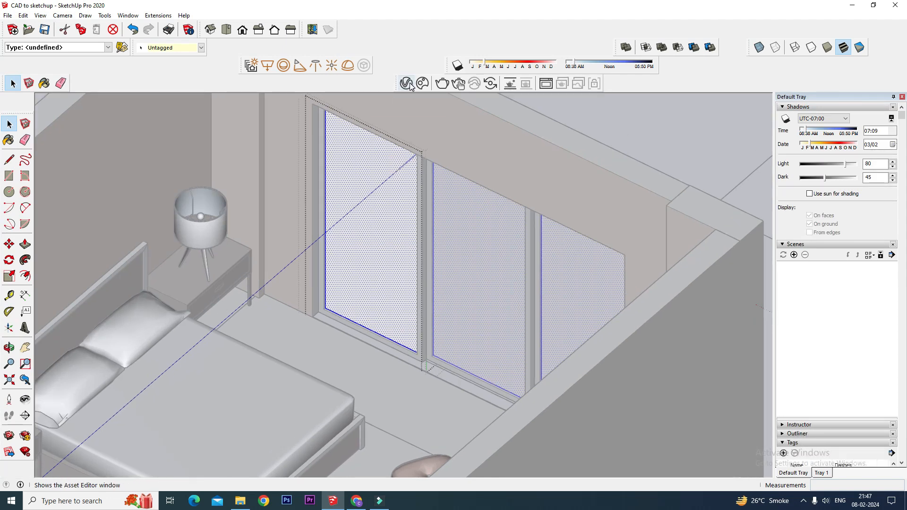
pyautogui.click(407, 84)
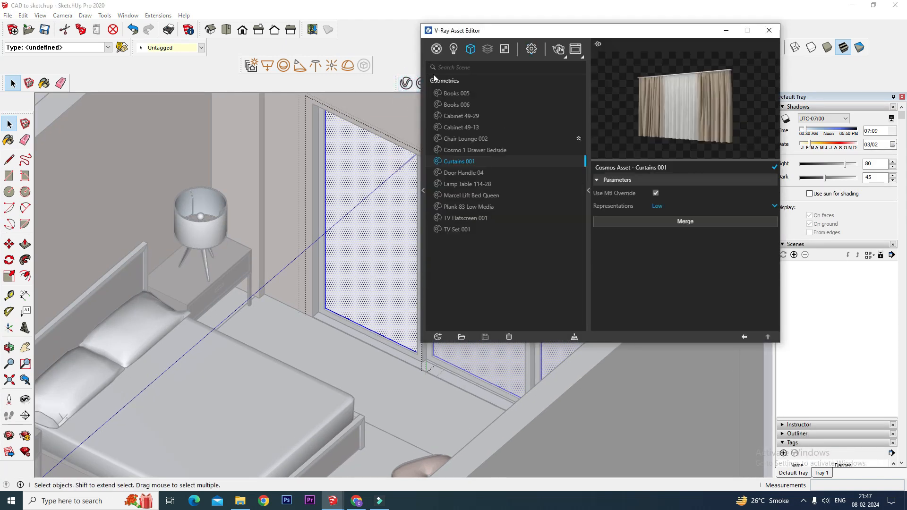
pyautogui.click(435, 55)
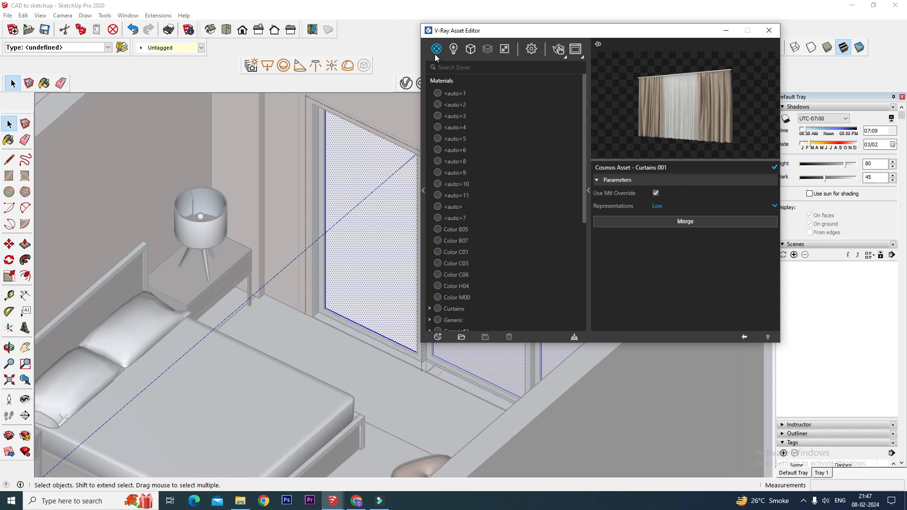
# Create a new Generic V-Ray material and apply it to the selected glass panes.
pyautogui.click(438, 337)
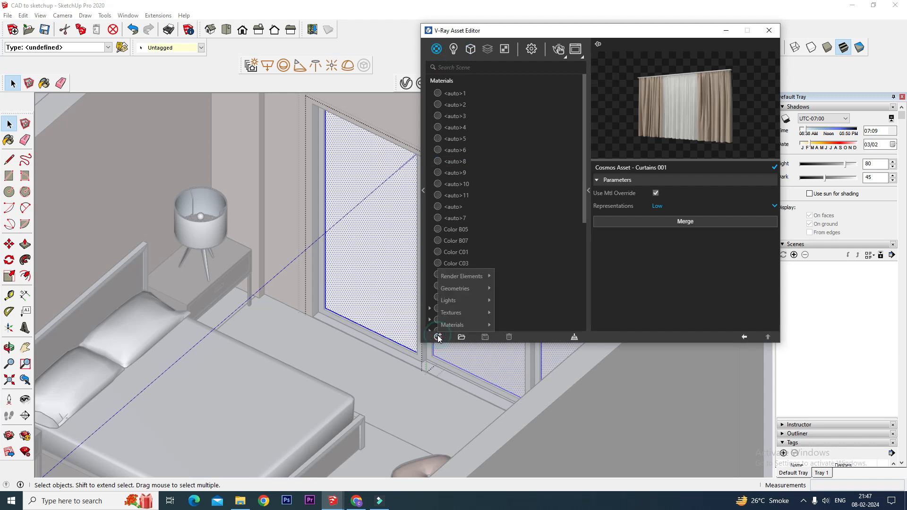
pyautogui.moveTo(454, 331)
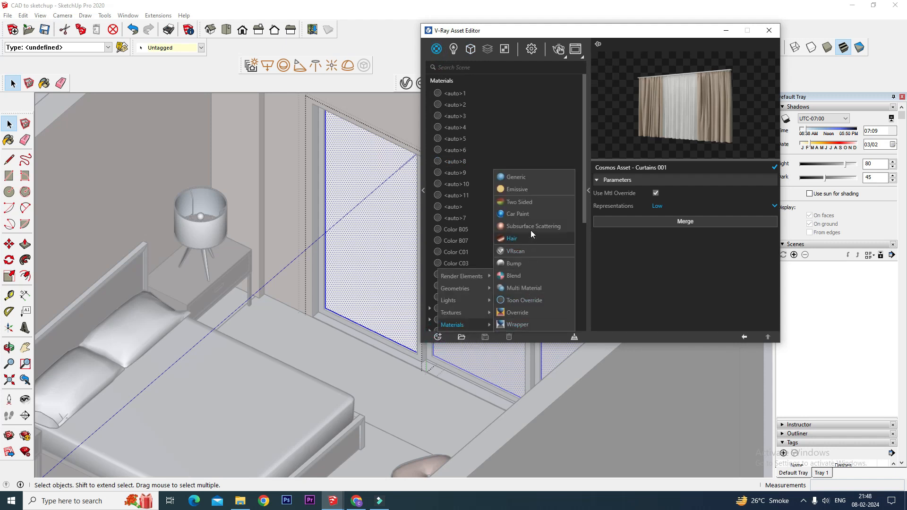
pyautogui.click(525, 179)
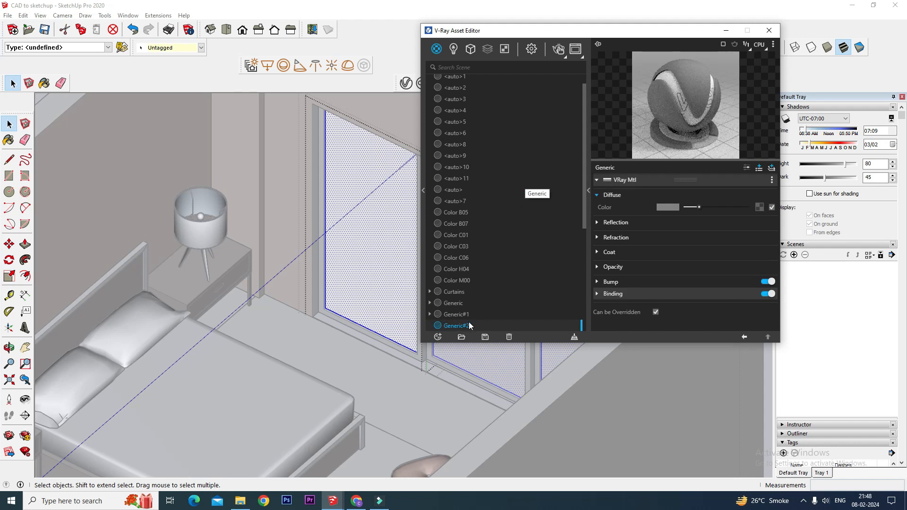
pyautogui.rightClick(466, 326)
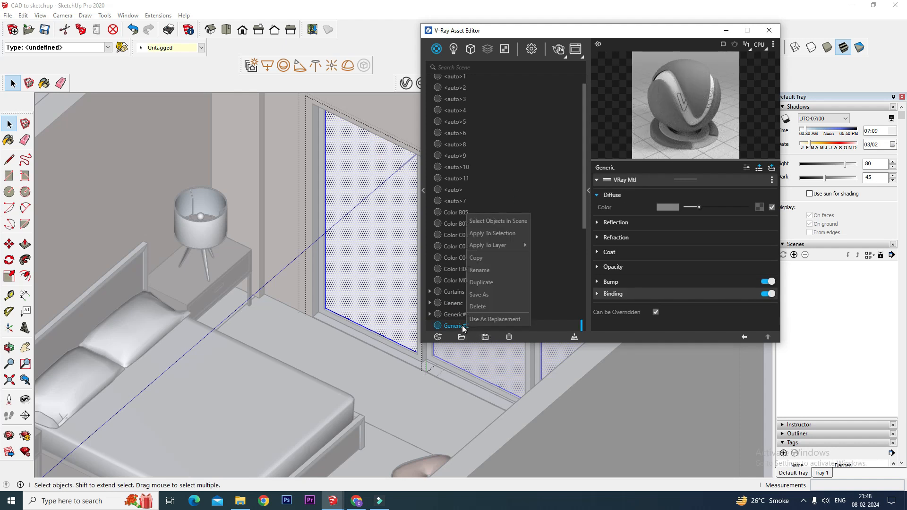
pyautogui.click(493, 233)
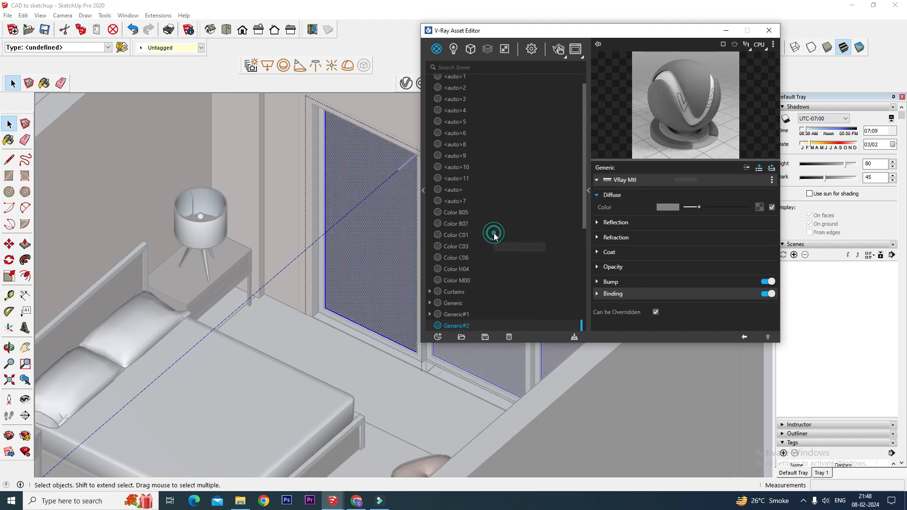
# Rename the new material as Glass.
pyautogui.doubleClick(466, 325)
pyautogui.scroll(-3, 438, 279)
pyautogui.write('Glass')
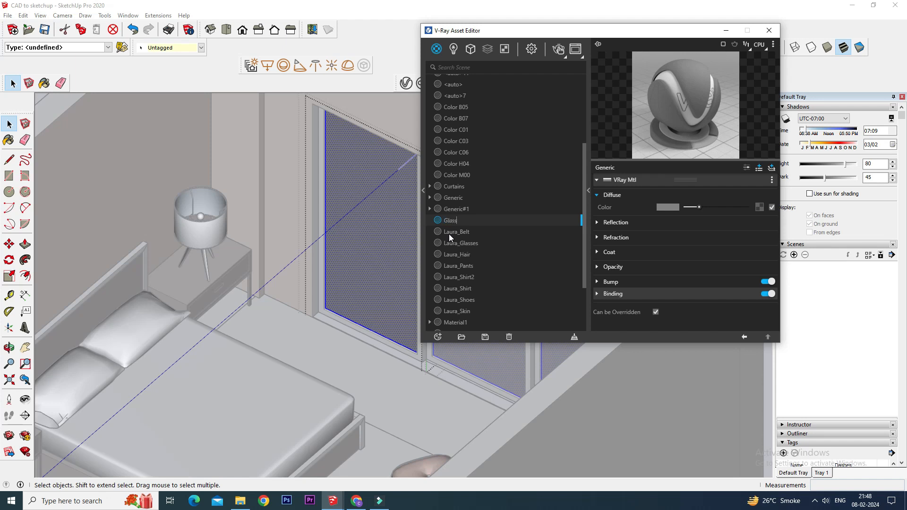
pyautogui.press('Return')
# Set the Glass material's diffuse color and refraction color to white.
pyautogui.scroll(-3, 344, 258)
pyautogui.moveTo(368, 294)
pyautogui.mouseDown(button='middle')
pyautogui.moveTo(341, 293)
pyautogui.moveTo(347, 307)
pyautogui.mouseUp(button='middle')
pyautogui.scroll(3, 416, 170)
pyautogui.moveTo(713, 209); pyautogui.dragTo(751, 206)
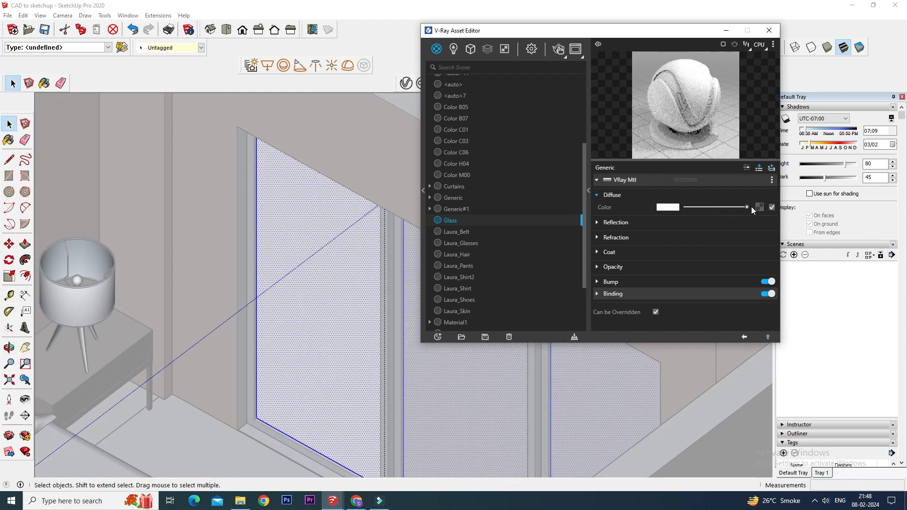
pyautogui.click(597, 238)
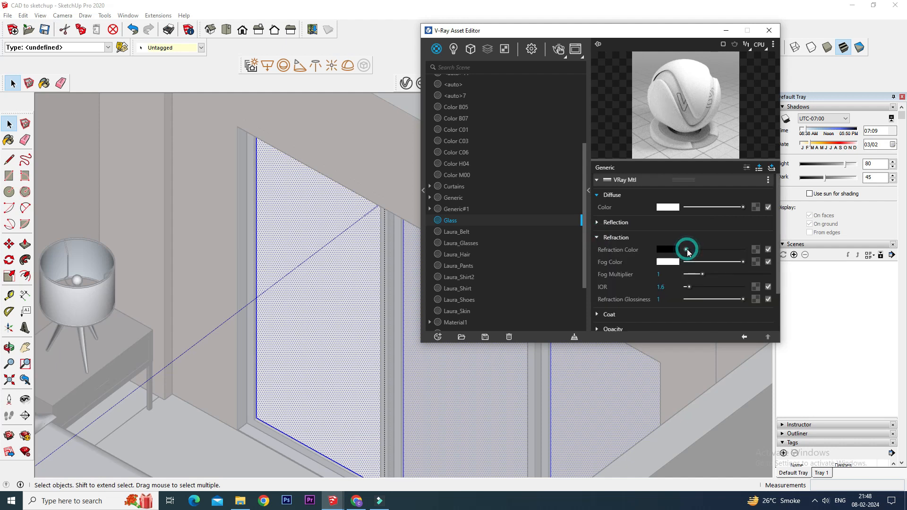
pyautogui.moveTo(745, 246); pyautogui.dragTo(747, 247)
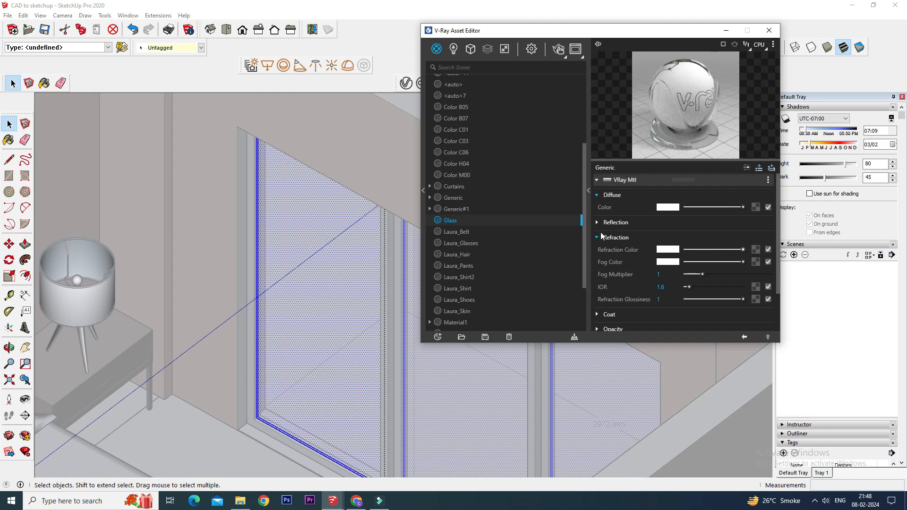
# Turn off Fresnel and raise the reflection color to a mid grey.
pyautogui.click(597, 223)
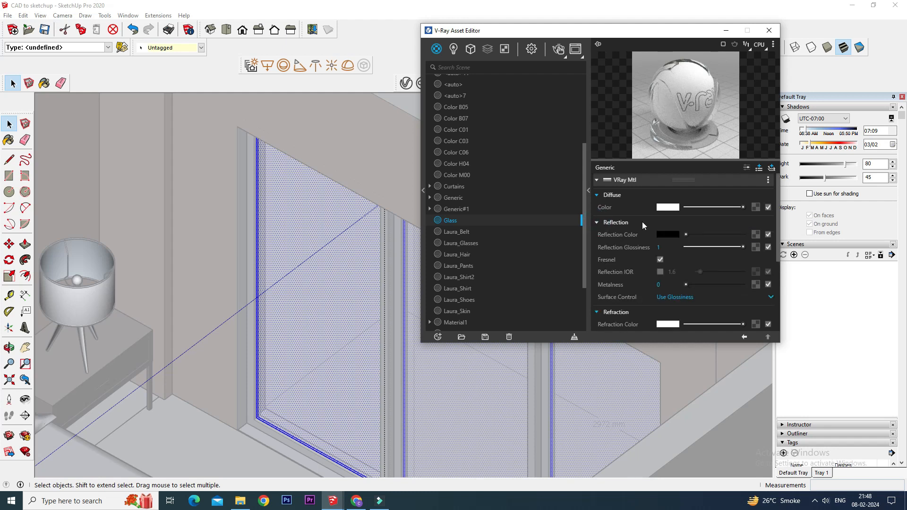
pyautogui.click(661, 259)
pyautogui.moveTo(685, 235); pyautogui.dragTo(698, 234)
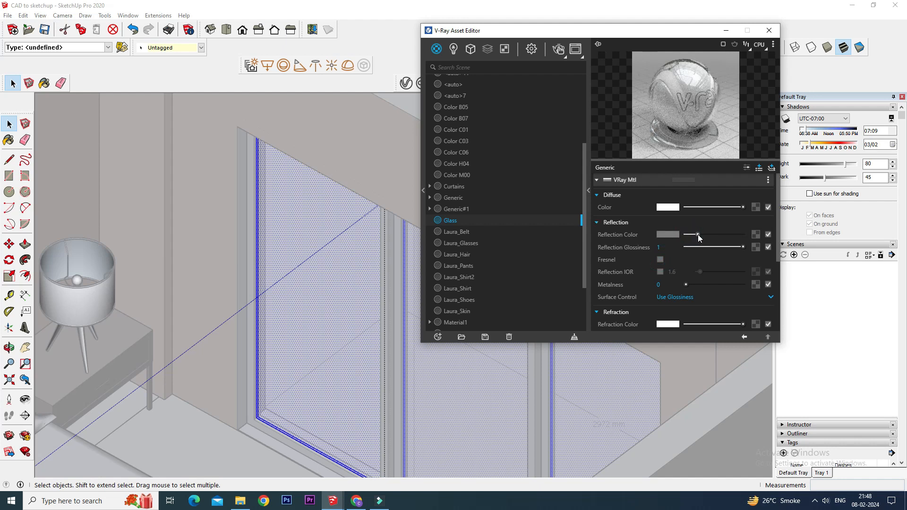
# Start an interactive V-Ray render of the bedroom window view.
pyautogui.scroll(-4, 303, 229)
pyautogui.click(372, 158)
pyautogui.click(372, 159)
pyautogui.moveTo(371, 243)
pyautogui.mouseDown(button='middle')
pyautogui.moveTo(337, 282)
pyautogui.moveTo(215, 269)
pyautogui.mouseUp(button='middle')
pyautogui.scroll(-5, 337, 282)
pyautogui.scroll(5, 334, 208)
pyautogui.moveTo(289, 261)
pyautogui.mouseDown(button='middle')
pyautogui.moveTo(330, 239)
pyautogui.moveTo(319, 231)
pyautogui.moveTo(399, 399)
pyautogui.moveTo(314, 298)
pyautogui.moveTo(368, 217)
pyautogui.mouseUp(button='middle')
pyautogui.scroll(-5, 319, 231)
pyautogui.scroll(3, 368, 216)
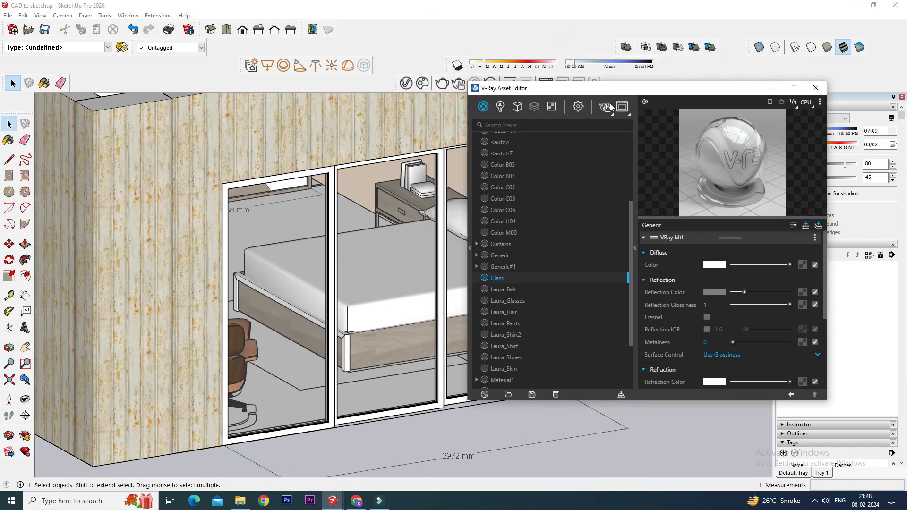
pyautogui.click(607, 107)
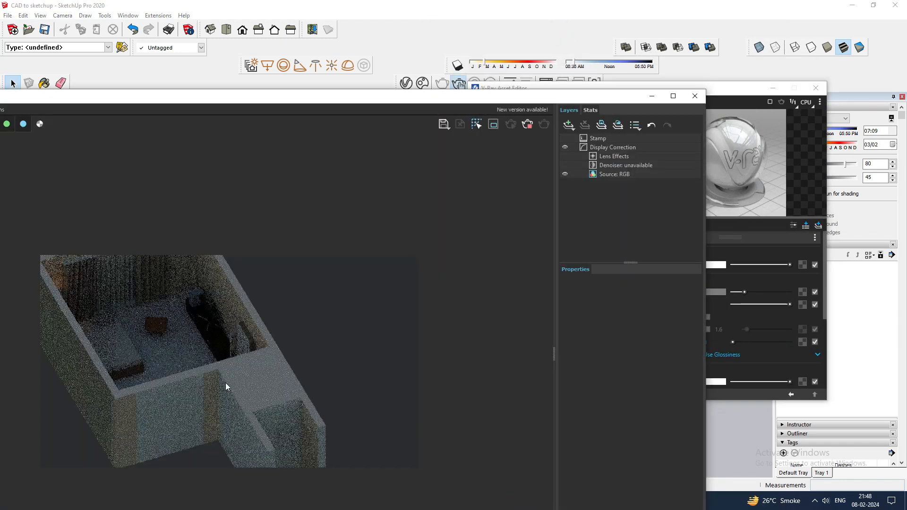
pyautogui.scroll(3, 236, 403)
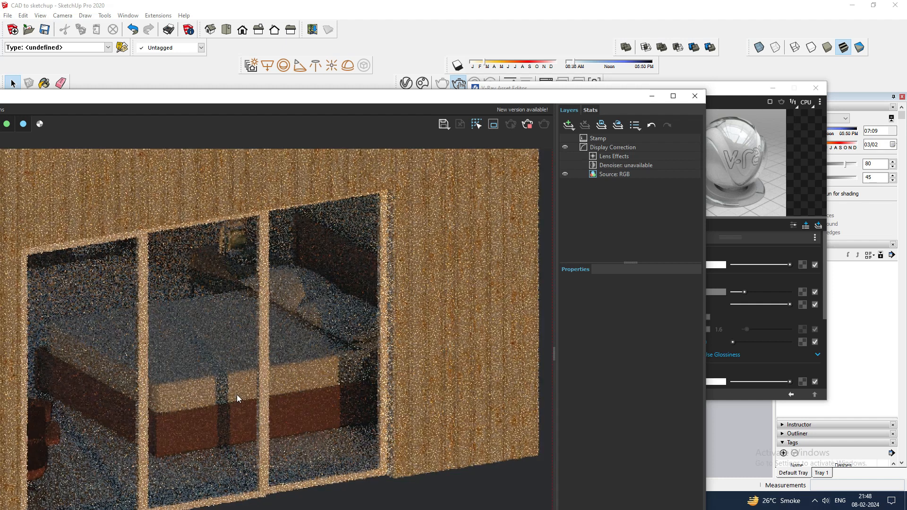
pyautogui.scroll(-3, 236, 394)
# Lower the Glass material's reflection color slightly.
pyautogui.moveTo(465, 97); pyautogui.dragTo(445, 360)
pyautogui.moveTo(236, 208)
pyautogui.mouseDown(button='middle')
pyautogui.moveTo(326, 250)
pyautogui.moveTo(382, 257)
pyautogui.mouseUp(button='middle')
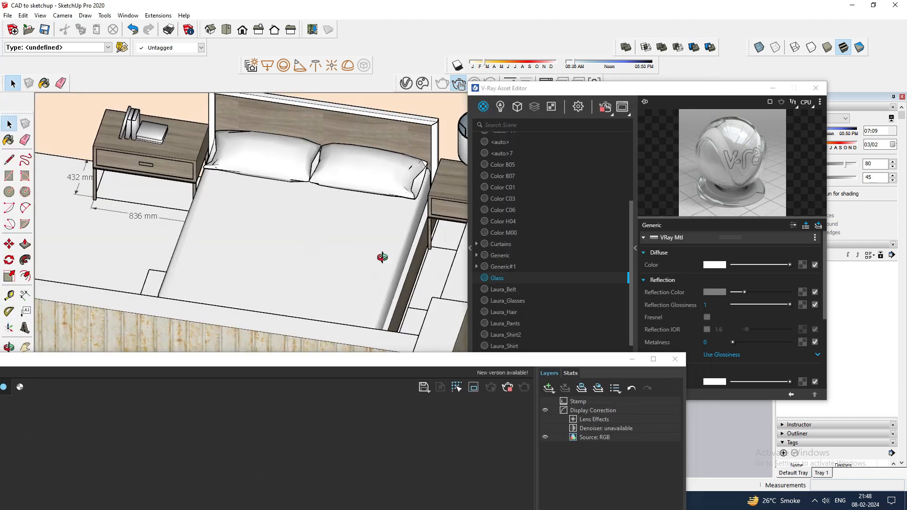
pyautogui.scroll(-5, 383, 257)
pyautogui.scroll(5, 411, 214)
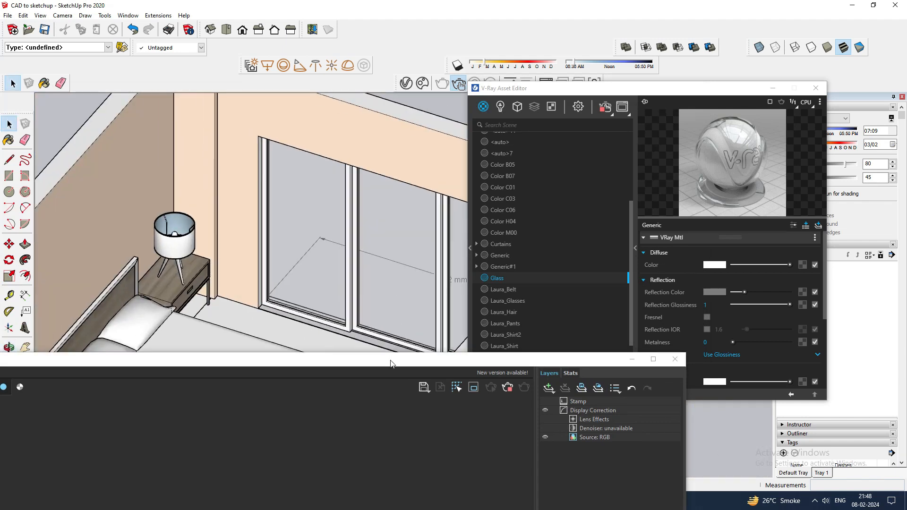
pyautogui.moveTo(391, 364); pyautogui.dragTo(348, 90)
pyautogui.click(724, 90)
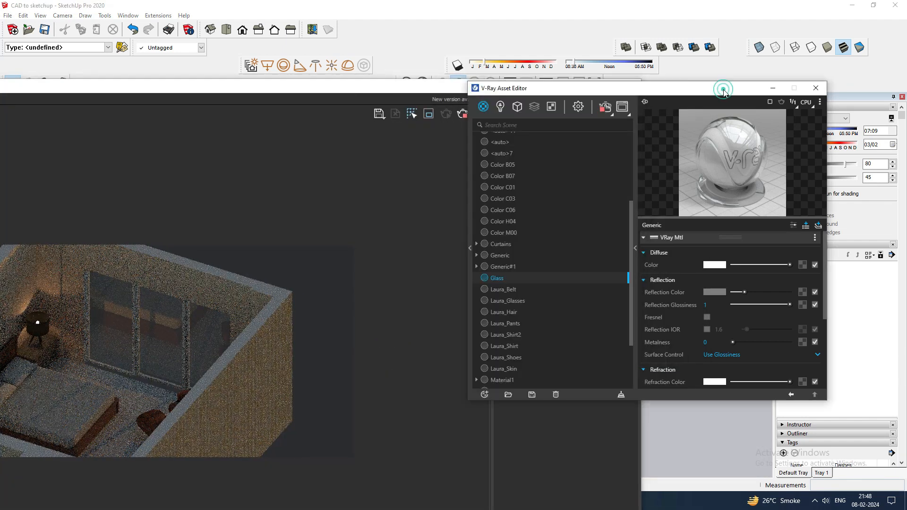
pyautogui.moveTo(744, 293)
pyautogui.mouseDown()
pyautogui.moveTo(774, 293)
pyautogui.moveTo(739, 293)
pyautogui.mouseUp()
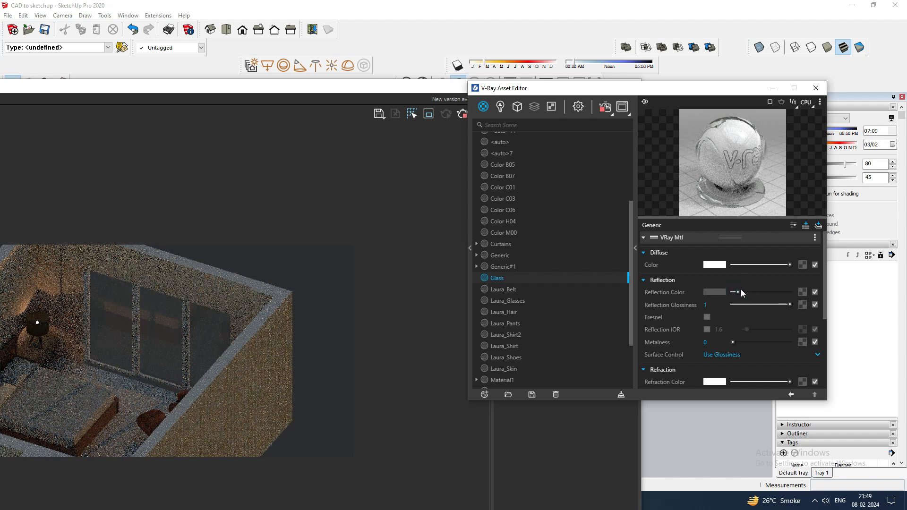
# Push the refraction color slider fully to white.
pyautogui.scroll(-2, 740, 295)
pyautogui.moveTo(760, 335); pyautogui.dragTo(792, 333)
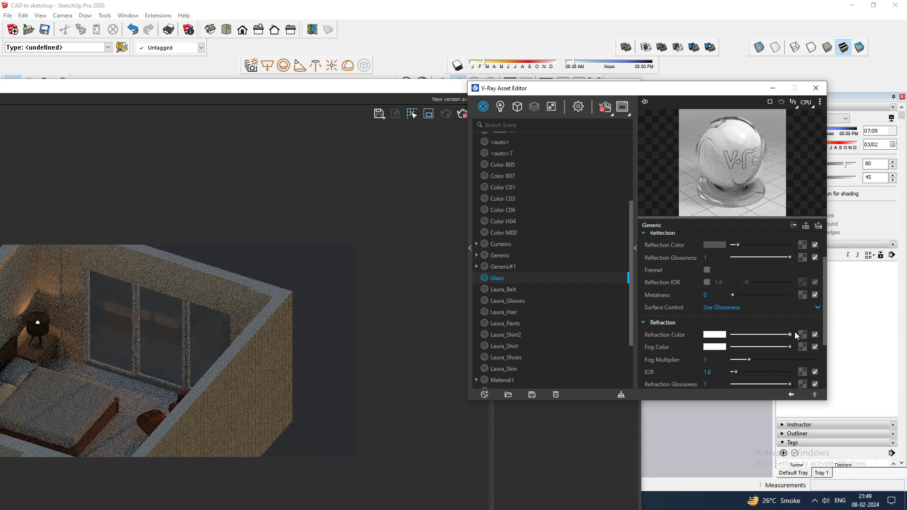
pyautogui.scroll(-2, 680, 331)
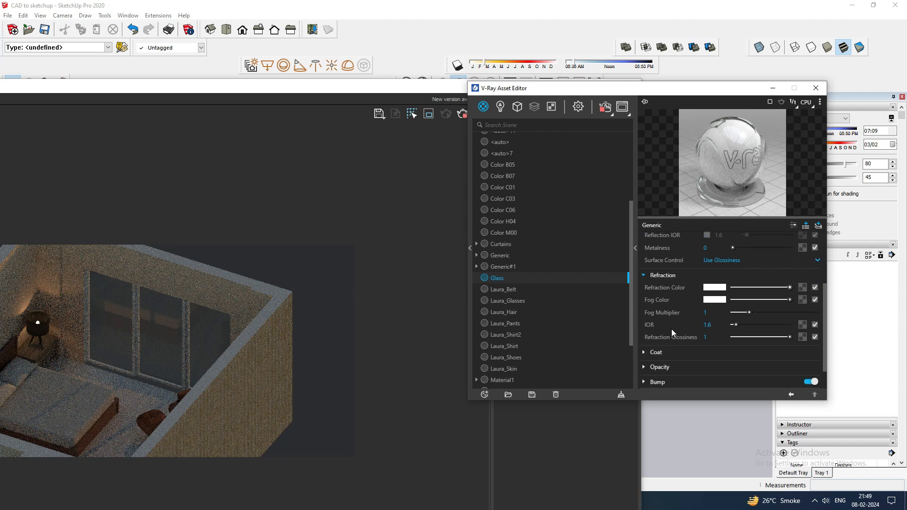
# Tint the fog color cyan (R 0.452, G 0.999, B 0.999) and set the fog multiplier to about 1.78.
pyautogui.click(716, 300)
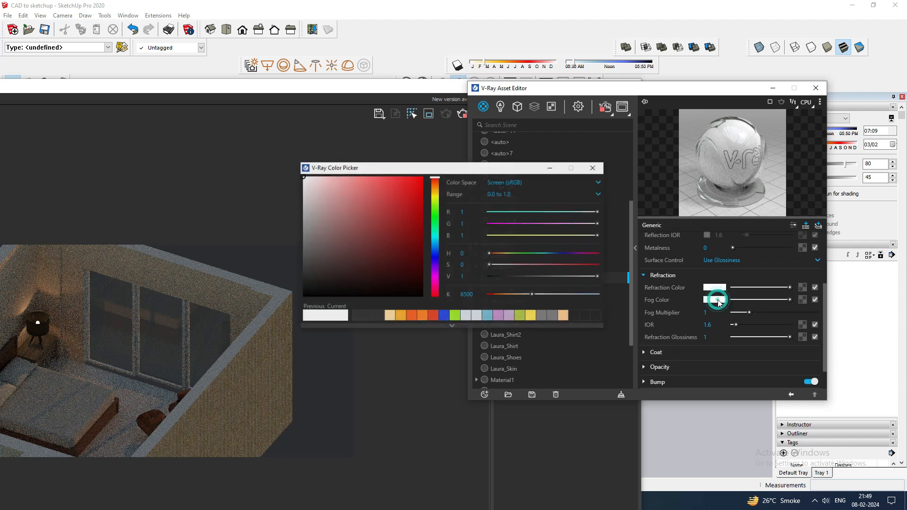
pyautogui.click(499, 212)
pyautogui.click(396, 192)
pyautogui.moveTo(381, 182); pyautogui.dragTo(369, 177)
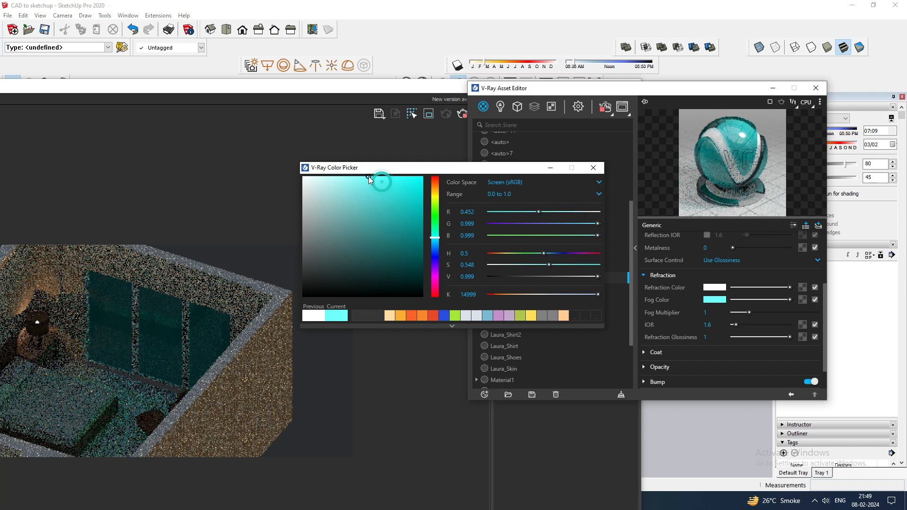
pyautogui.click(593, 168)
pyautogui.click(742, 312)
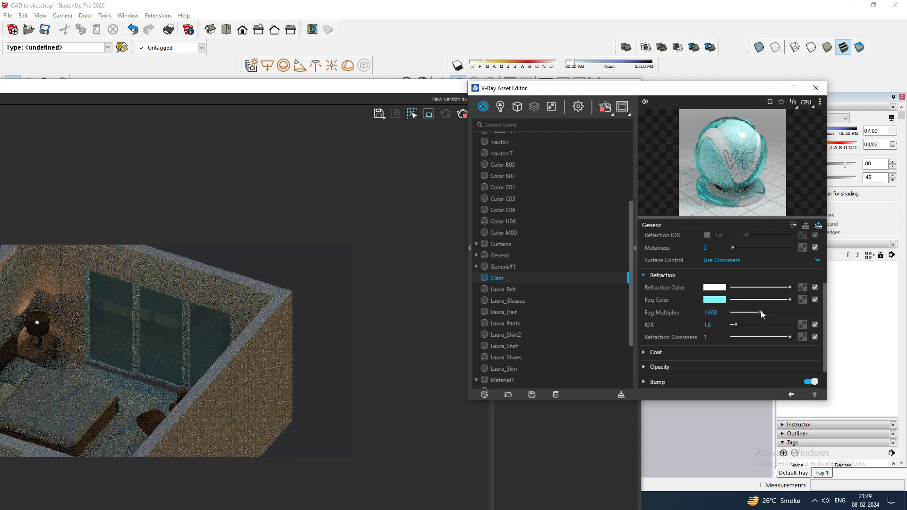
pyautogui.click(760, 312)
# Reset the fog color to white and raise the fog multiplier to 5.
pyautogui.click(719, 299)
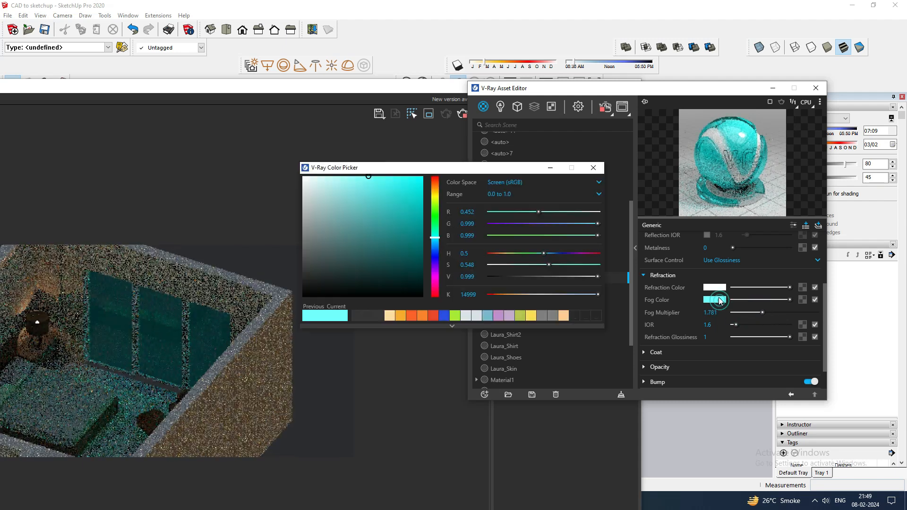
pyautogui.click(330, 179)
pyautogui.moveTo(323, 179); pyautogui.dragTo(297, 172)
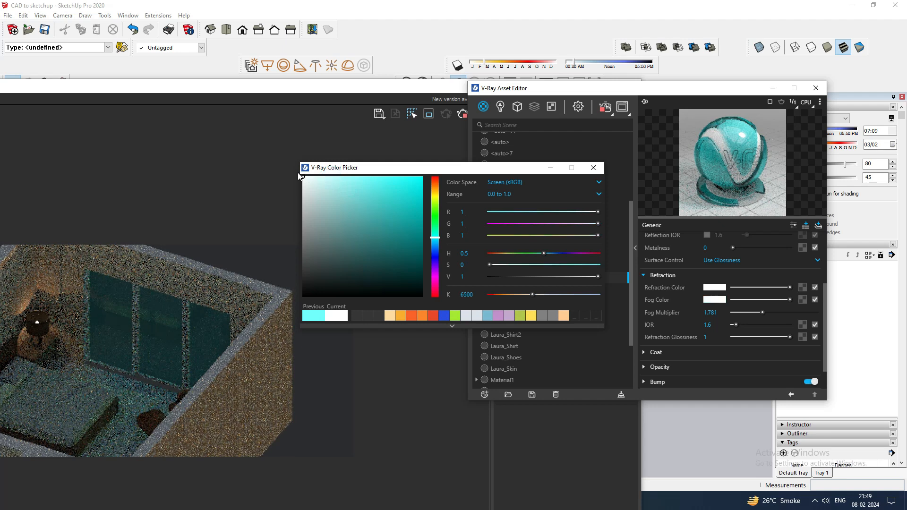
pyautogui.click(593, 168)
pyautogui.moveTo(764, 311); pyautogui.dragTo(822, 309)
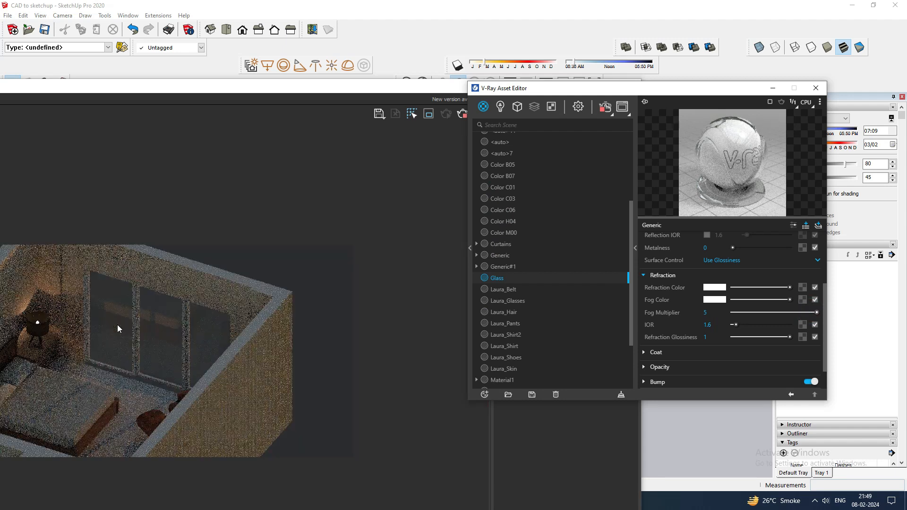
pyautogui.scroll(1, 118, 324)
pyautogui.scroll(-1, 263, 333)
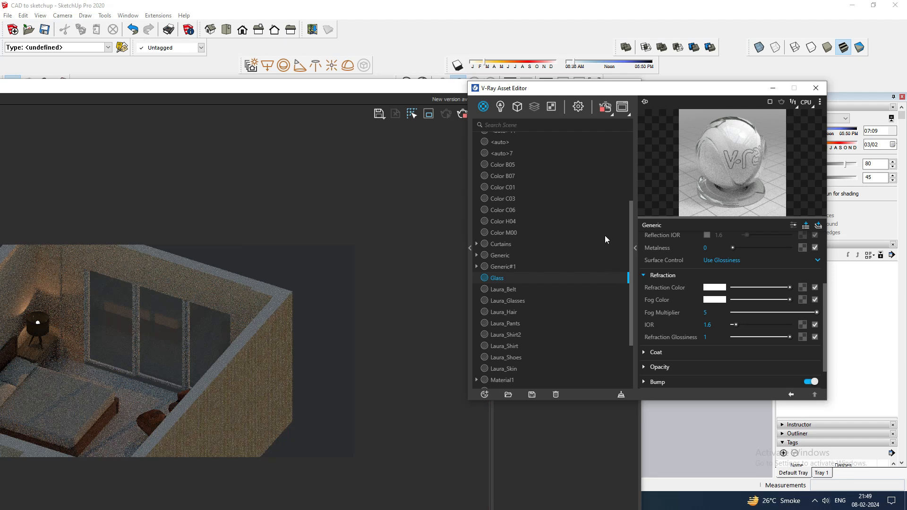
# Stop the interactive render, close the frame buffer and minimise the Asset Editor.
pyautogui.click(437, 89)
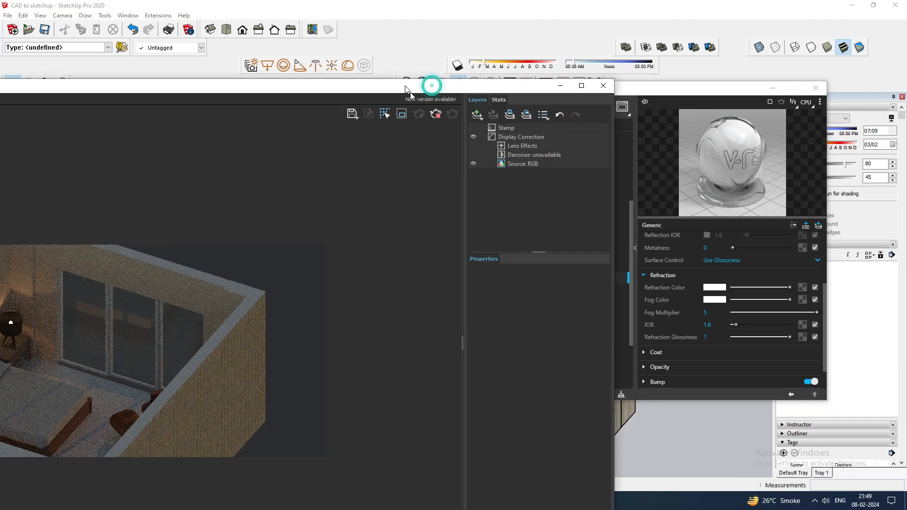
pyautogui.click(438, 114)
pyautogui.click(602, 87)
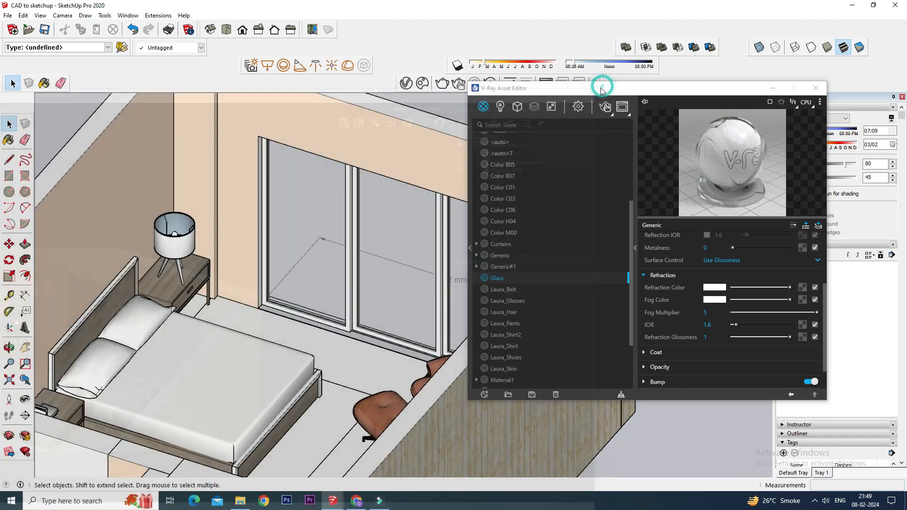
pyautogui.click(773, 90)
pyautogui.moveTo(662, 134)
pyautogui.mouseDown(button='middle')
pyautogui.moveTo(694, 134)
pyautogui.moveTo(362, 262)
pyautogui.mouseUp(button='middle')
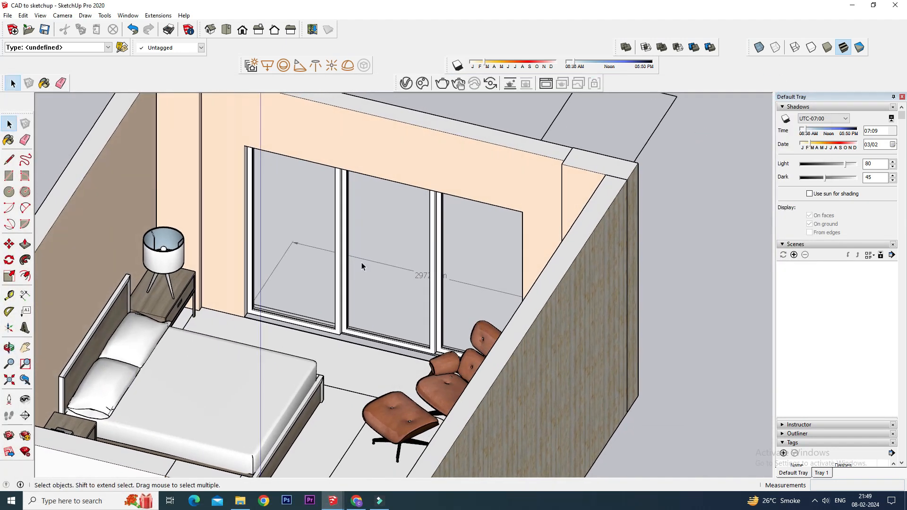
# Open the sliding window component for editing and select all of its frame geometry.
pyautogui.scroll(3, 299, 288)
pyautogui.scroll(2, 243, 329)
pyautogui.click(233, 323)
pyautogui.rightClick(232, 323)
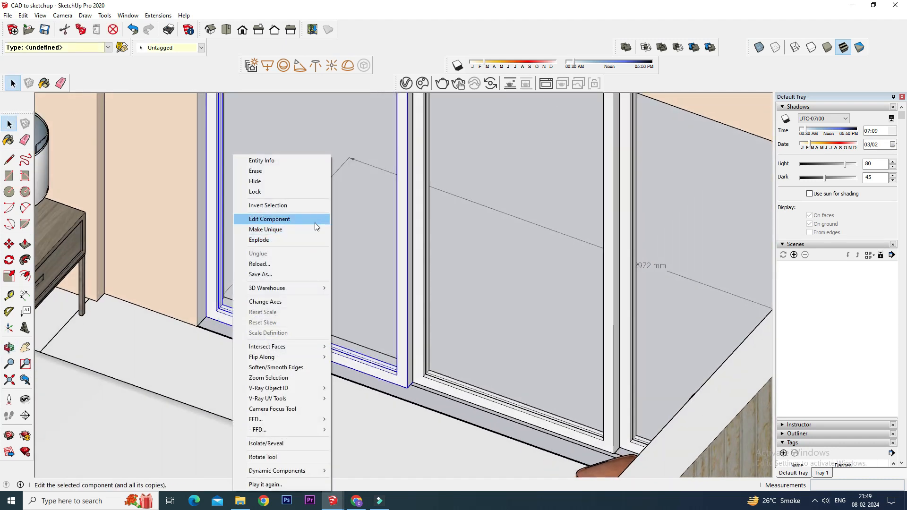
pyautogui.click(314, 219)
pyautogui.tripleClick(257, 330)
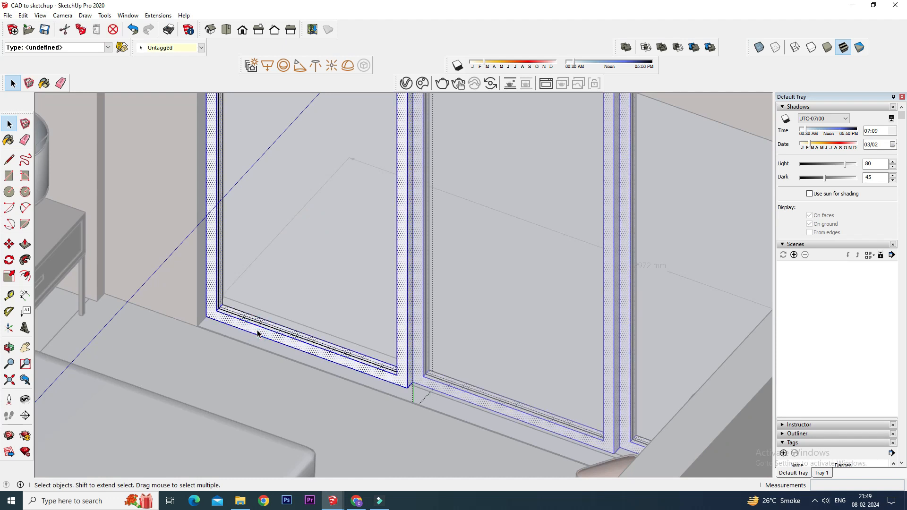
# Create a new Generic V-Ray material named window frame.
pyautogui.click(406, 84)
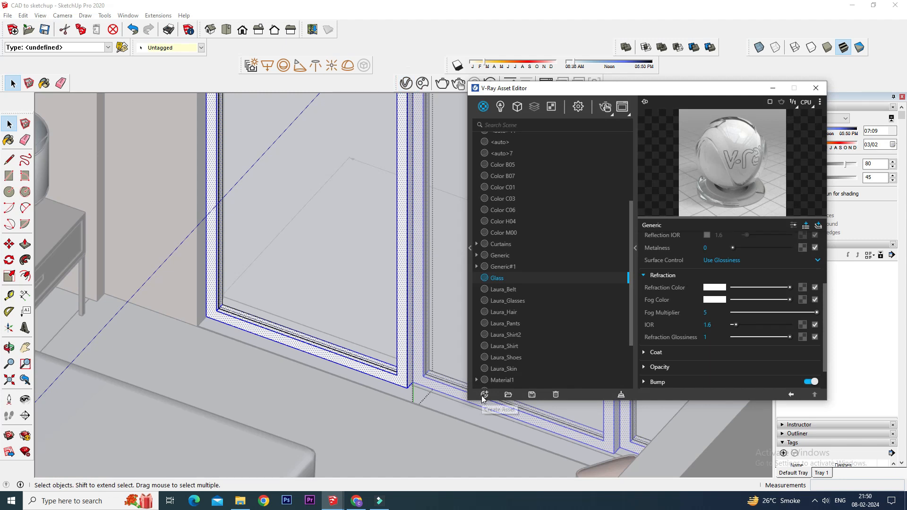
pyautogui.click(483, 395)
pyautogui.moveTo(501, 382)
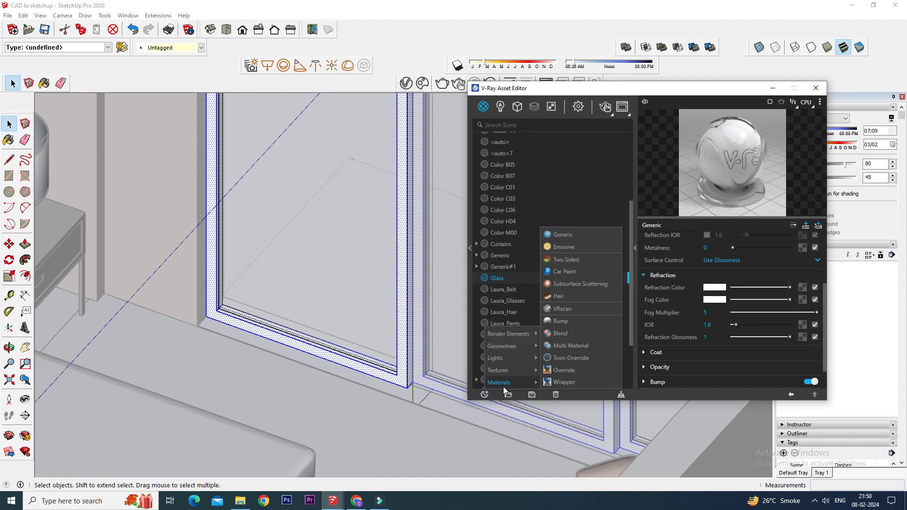
pyautogui.click(575, 234)
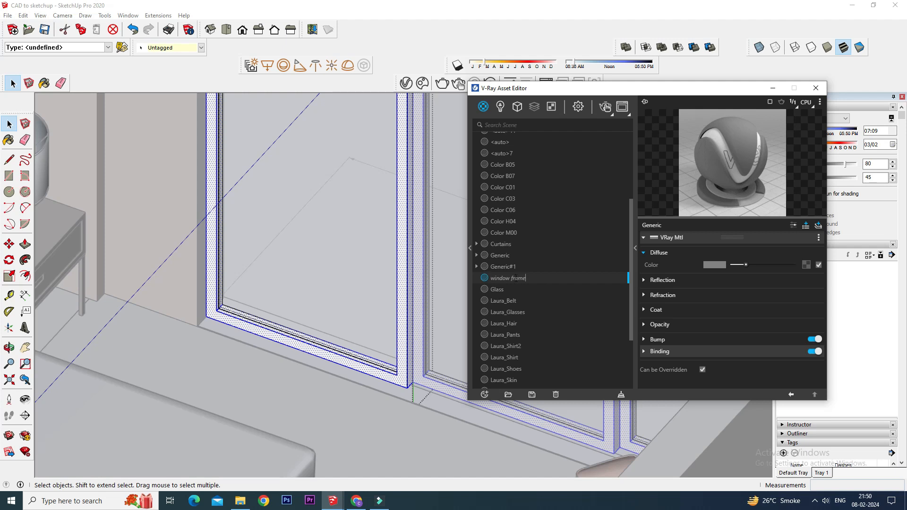
pyautogui.press('Return')
# Apply the window frame material to the selected frame geometry.
pyautogui.scroll(-3, 505, 329)
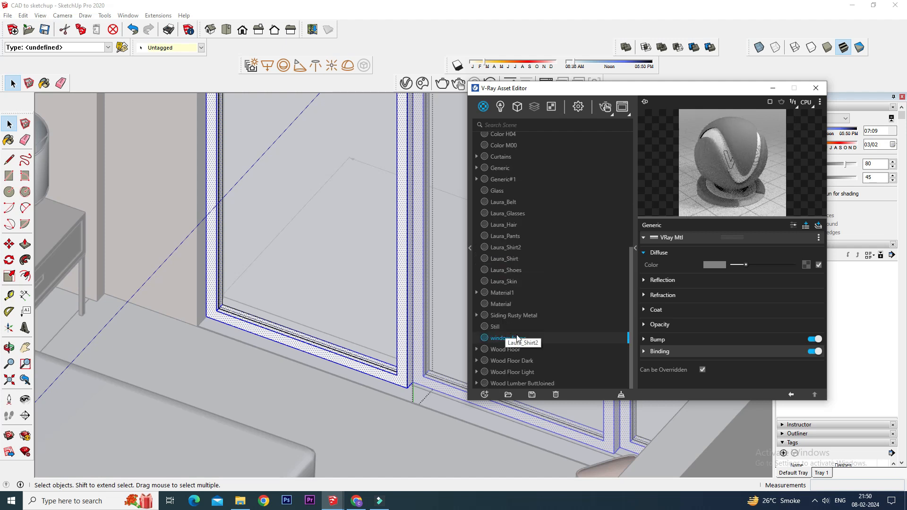
pyautogui.rightClick(514, 337)
pyautogui.click(559, 241)
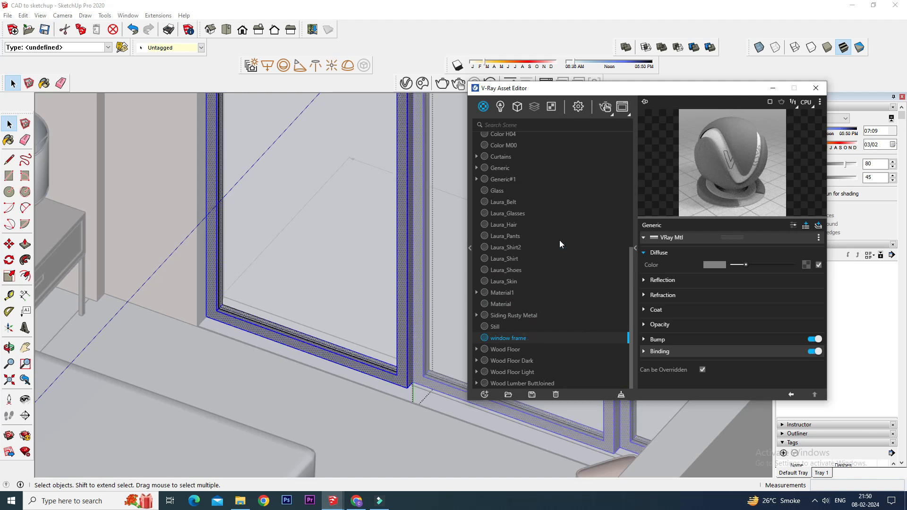
# Set the window frame material's diffuse color to grey (0.753) in the color picker.
pyautogui.moveTo(758, 265); pyautogui.dragTo(804, 265)
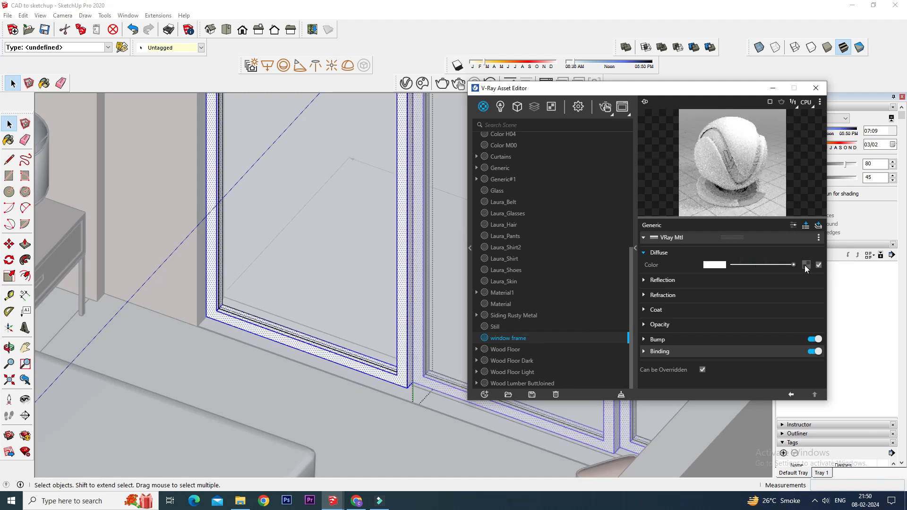
pyautogui.click(714, 265)
pyautogui.moveTo(405, 232)
pyautogui.mouseDown()
pyautogui.moveTo(314, 235)
pyautogui.moveTo(302, 232)
pyautogui.moveTo(303, 206)
pyautogui.mouseUp()
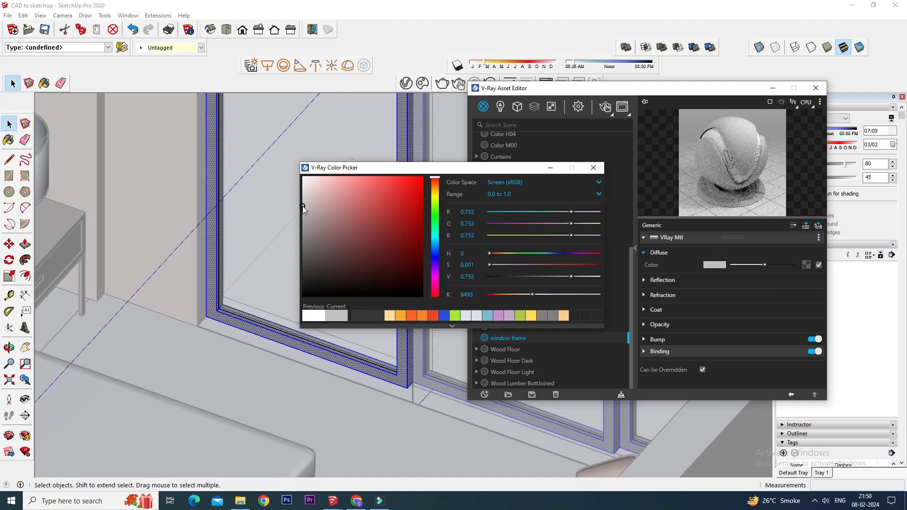
pyautogui.click(592, 167)
# Close the window component and start an interactive render.
pyautogui.scroll(5, 210, 356)
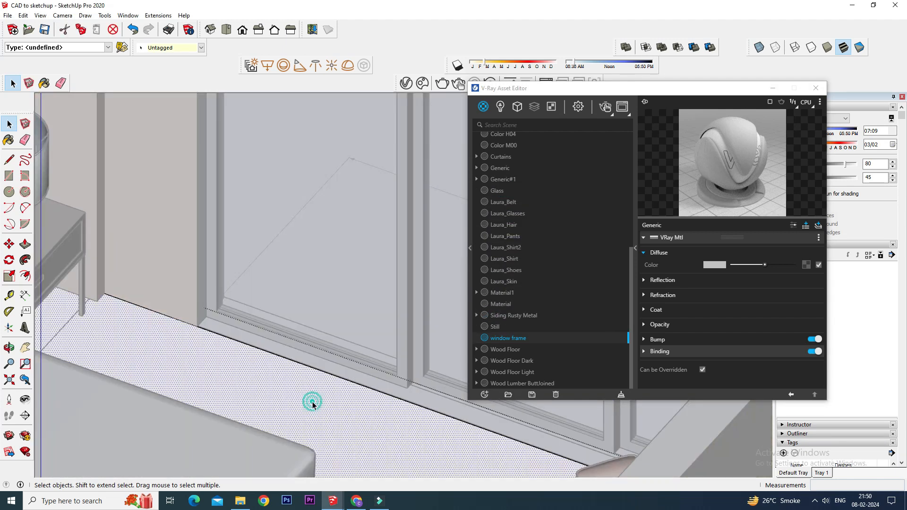
pyautogui.scroll(-2, 313, 404)
pyautogui.rightClick(313, 294)
pyautogui.click(333, 300)
pyautogui.scroll(-3, 321, 310)
pyautogui.scroll(-2, 390, 325)
pyautogui.click(605, 107)
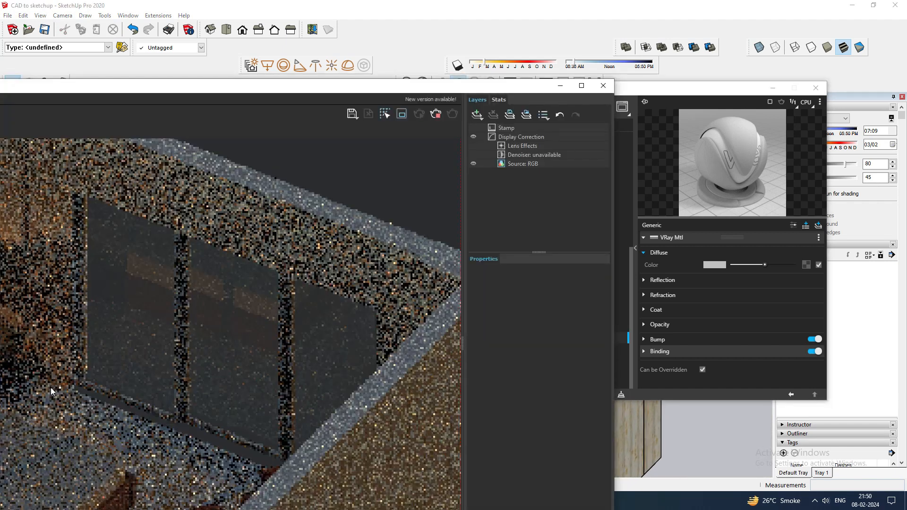
# Push the window frame's diffuse color slider fully to white and close the render window.
pyautogui.click(748, 264)
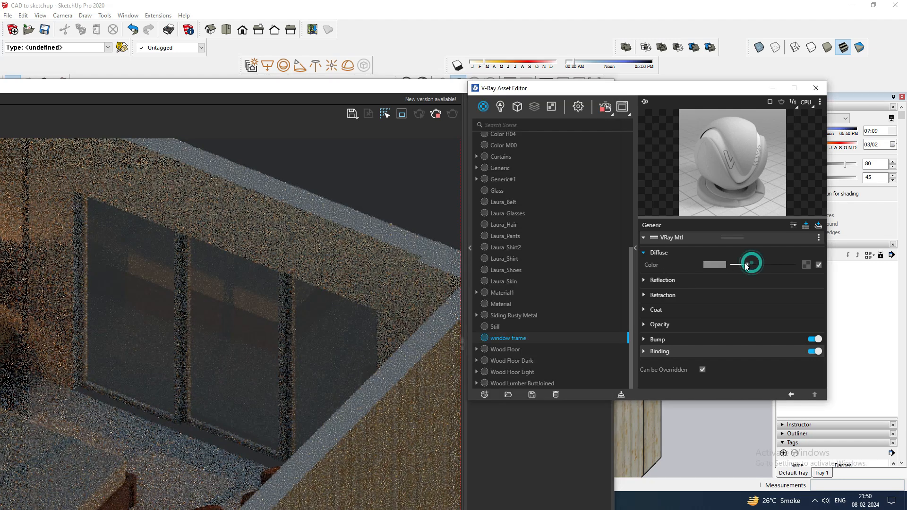
pyautogui.moveTo(751, 263); pyautogui.dragTo(807, 265)
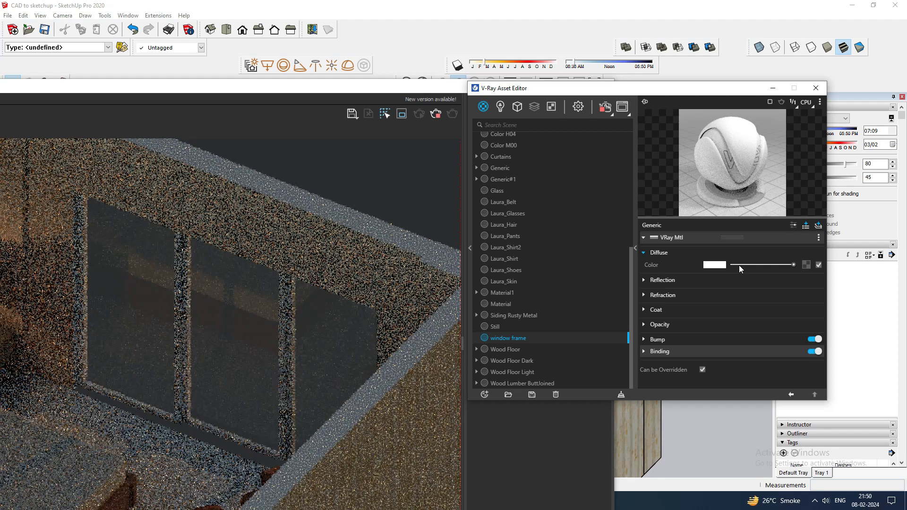
pyautogui.moveTo(746, 265); pyautogui.dragTo(795, 265)
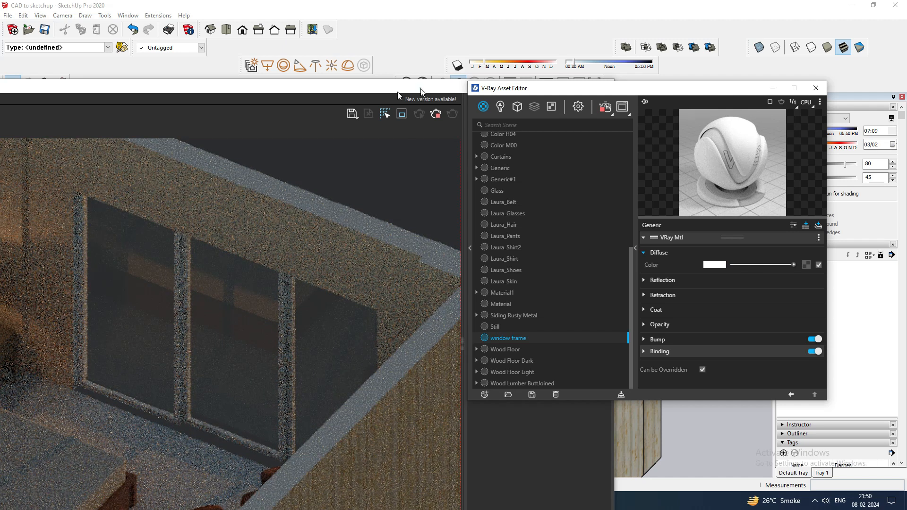
pyautogui.moveTo(422, 92); pyautogui.dragTo(356, 97)
pyautogui.click(495, 90)
# Draw a rectangle about 2972 mm by 78 mm along the floor at the window's base.
pyautogui.scroll(6, 379, 283)
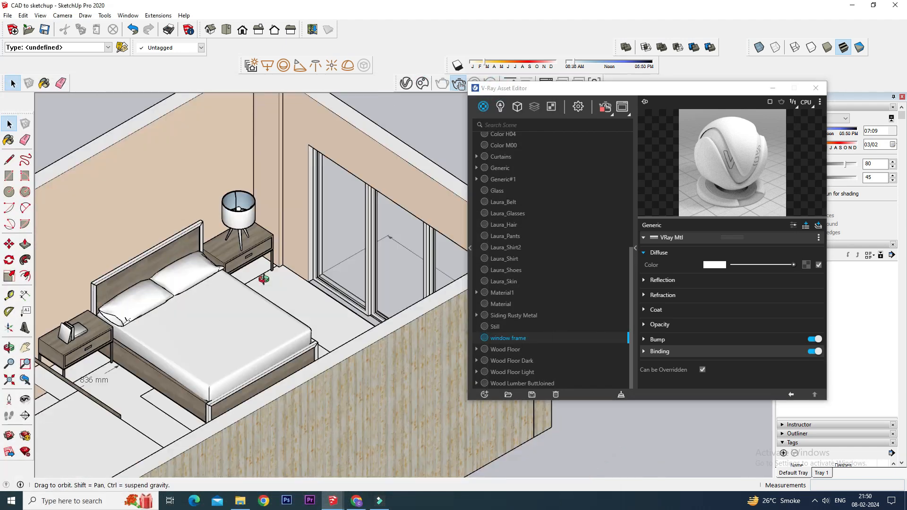
pyautogui.scroll(5, 343, 269)
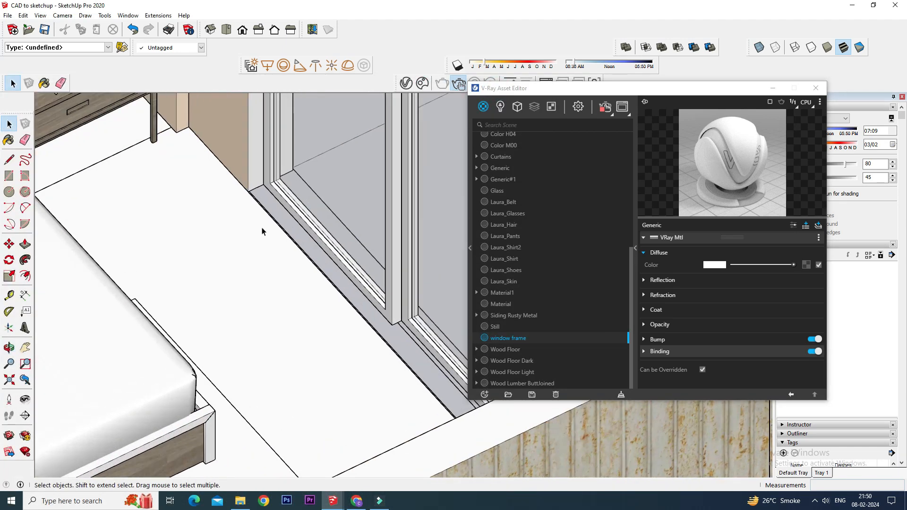
pyautogui.scroll(5, 264, 231)
pyautogui.moveTo(192, 283)
pyautogui.mouseDown(button='middle')
pyautogui.moveTo(208, 263)
pyautogui.moveTo(204, 279)
pyautogui.mouseUp(button='middle')
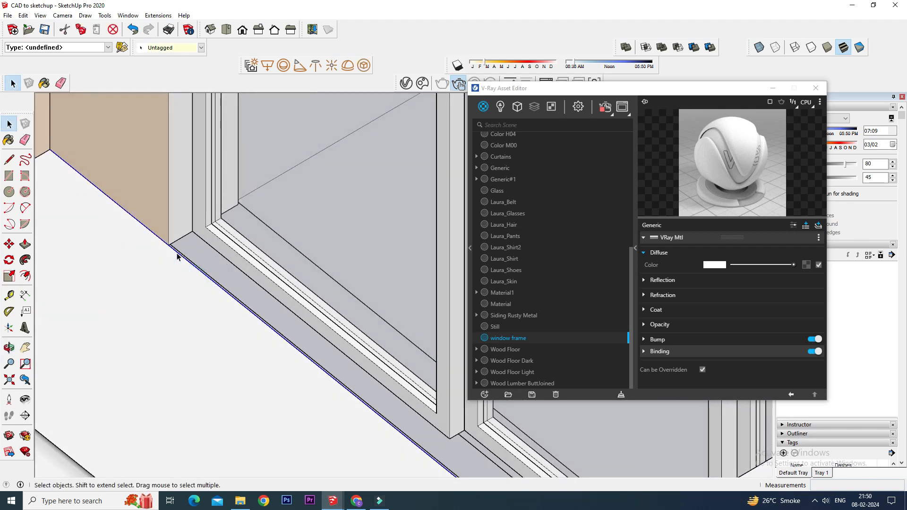
pyautogui.click(10, 175)
pyautogui.moveTo(185, 226); pyautogui.dragTo(293, 332, button='middle')
pyautogui.click(193, 229)
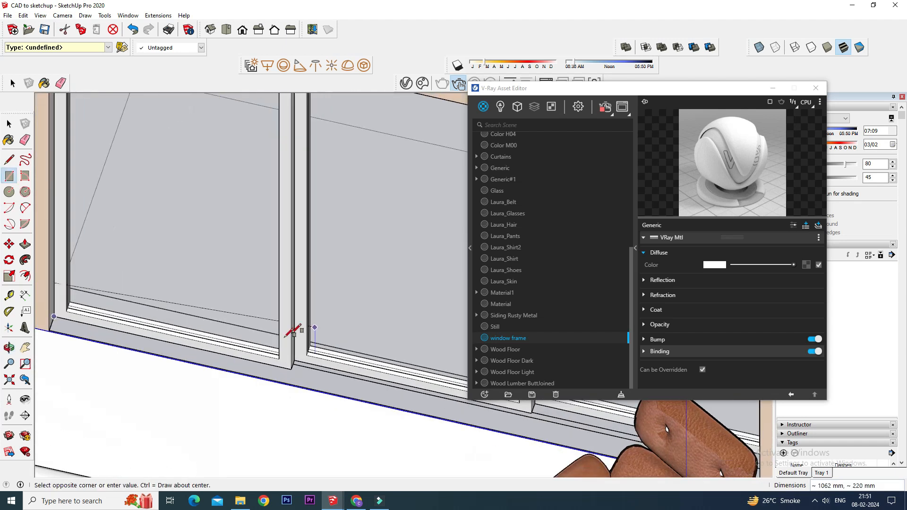
pyautogui.moveTo(276, 385); pyautogui.dragTo(401, 422, button='middle')
pyautogui.scroll(-8, 195, 396)
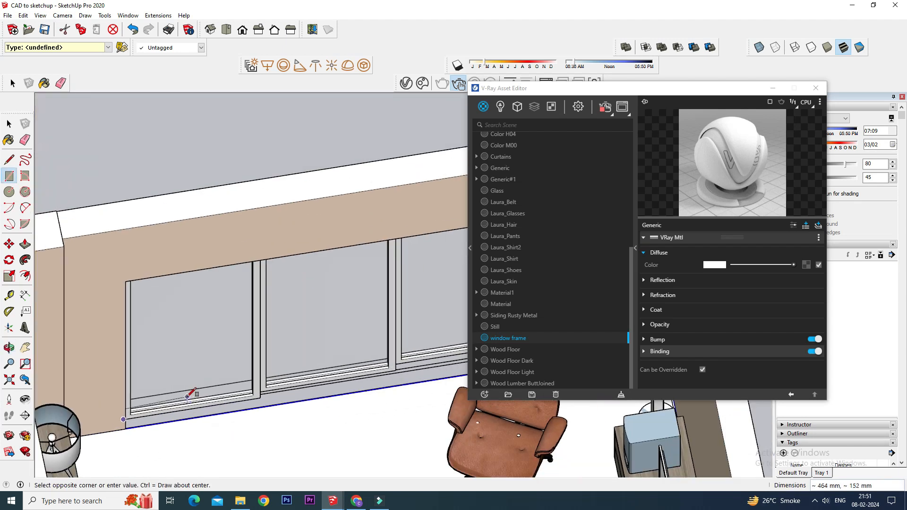
pyautogui.moveTo(186, 393); pyautogui.dragTo(401, 386, button='middle')
pyautogui.scroll(4, 397, 390)
pyautogui.click(380, 362)
pyautogui.scroll(-2, 373, 357)
pyautogui.moveTo(325, 338); pyautogui.dragTo(414, 310, button='middle')
pyautogui.scroll(-2, 348, 294)
pyautogui.moveTo(335, 381); pyautogui.dragTo(395, 380, button='middle')
pyautogui.scroll(2, 396, 381)
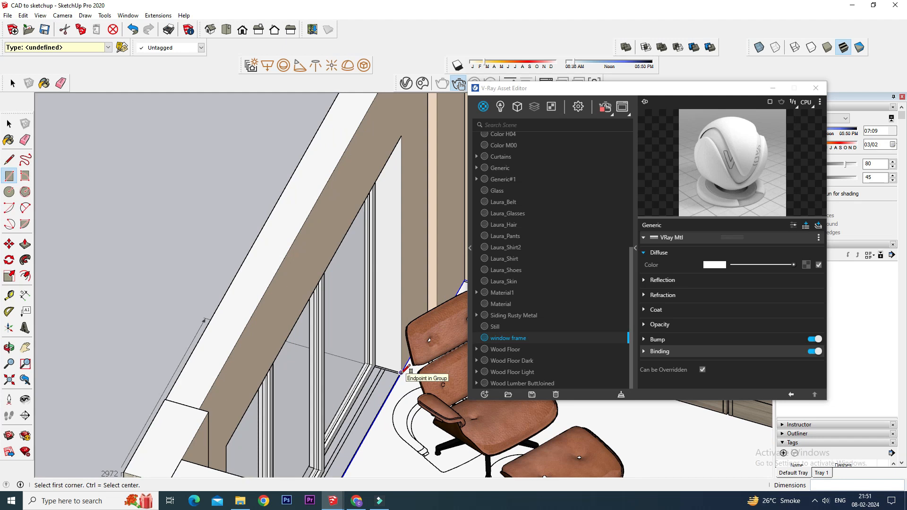
pyautogui.moveTo(388, 395); pyautogui.dragTo(99, 360, button='middle')
pyautogui.scroll(-1, 192, 418)
pyautogui.scroll(1, 124, 364)
pyautogui.scroll(-2, 150, 361)
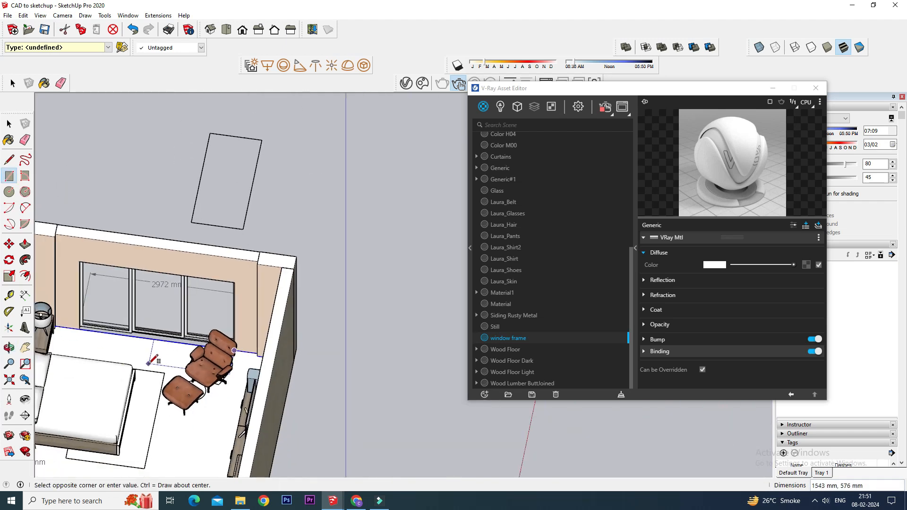
pyautogui.scroll(2, 127, 333)
pyautogui.scroll(2, 131, 327)
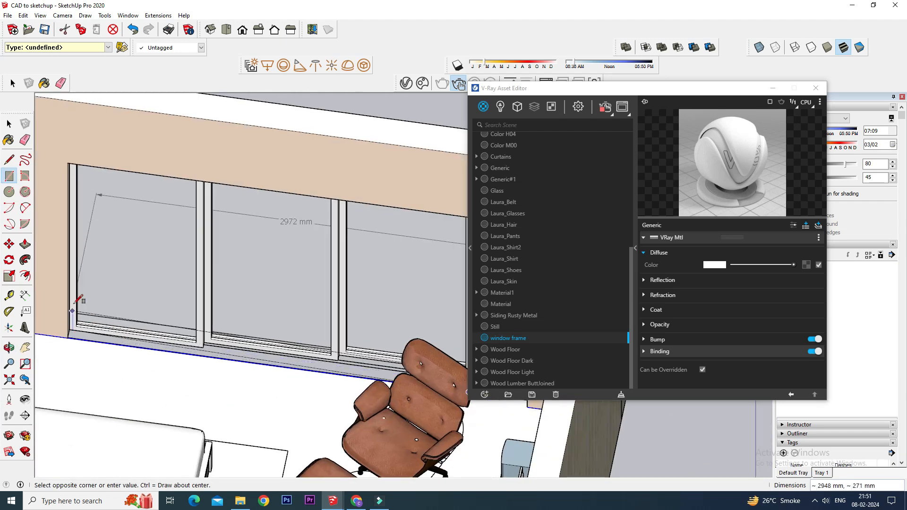
pyautogui.scroll(2, 67, 336)
pyautogui.scroll(3, 61, 299)
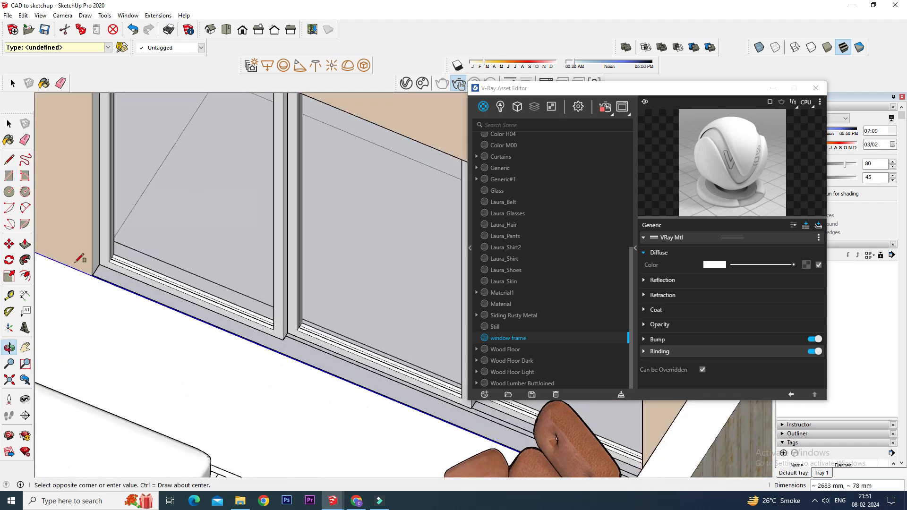
pyautogui.moveTo(156, 257); pyautogui.dragTo(66, 251, button='middle')
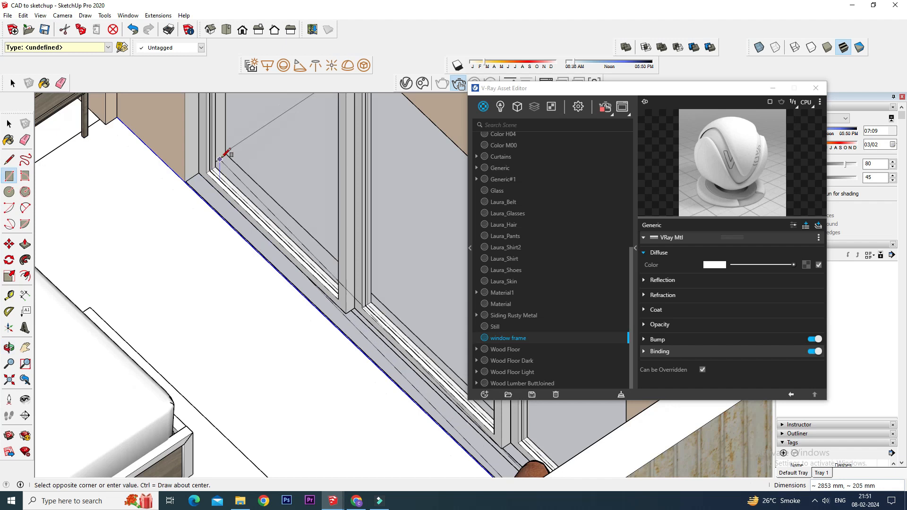
pyautogui.click(199, 173)
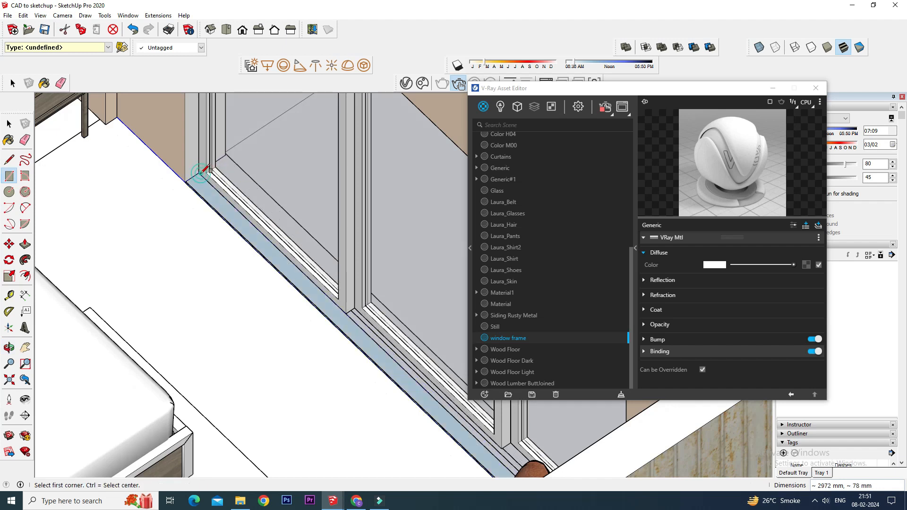
# Select the new rectangle strip and reverse its face.
pyautogui.moveTo(214, 224); pyautogui.dragTo(40, 122, button='middle')
pyautogui.click(11, 124)
pyautogui.scroll(2, 157, 247)
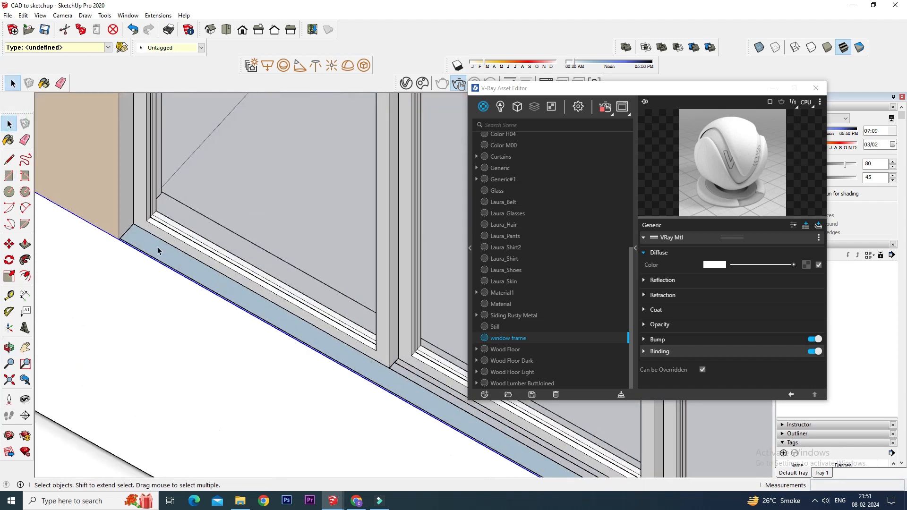
pyautogui.rightClick(158, 247)
pyautogui.click(219, 340)
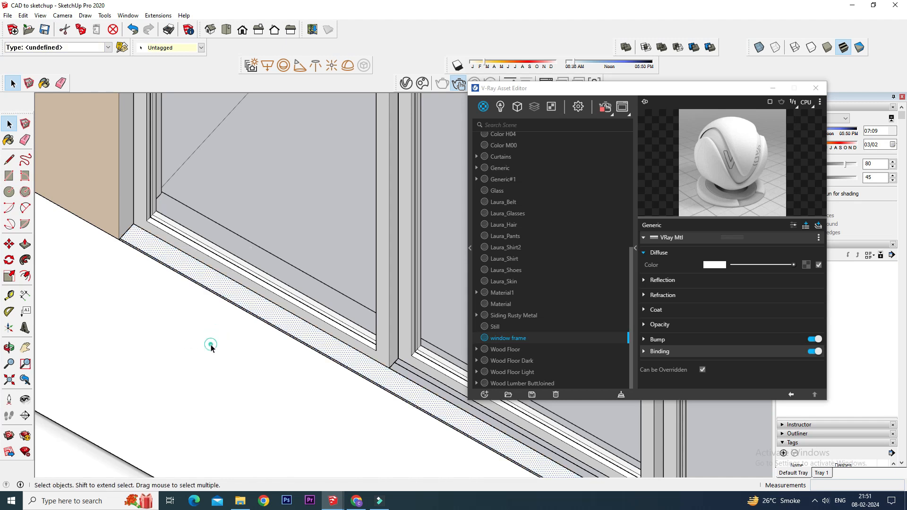
# Hide the sliding window component.
pyautogui.scroll(-5, 210, 344)
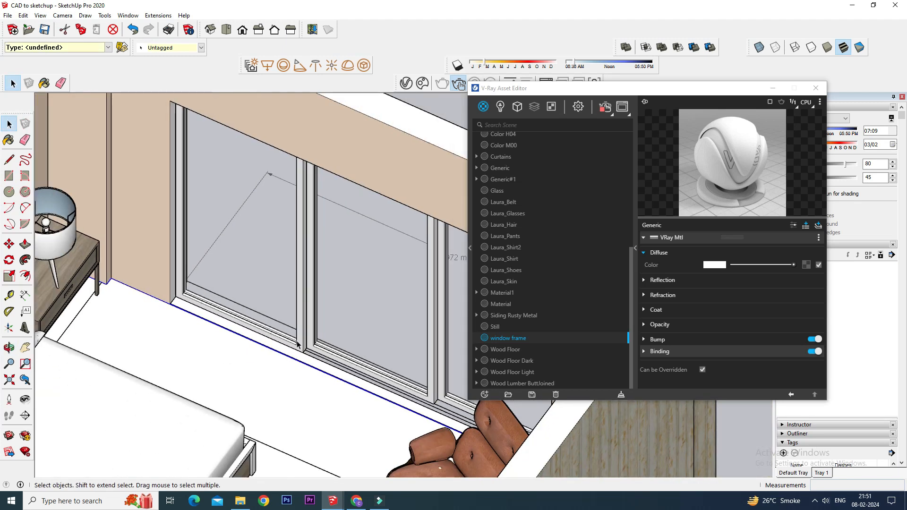
pyautogui.scroll(-2, 297, 344)
pyautogui.rightClick(313, 246)
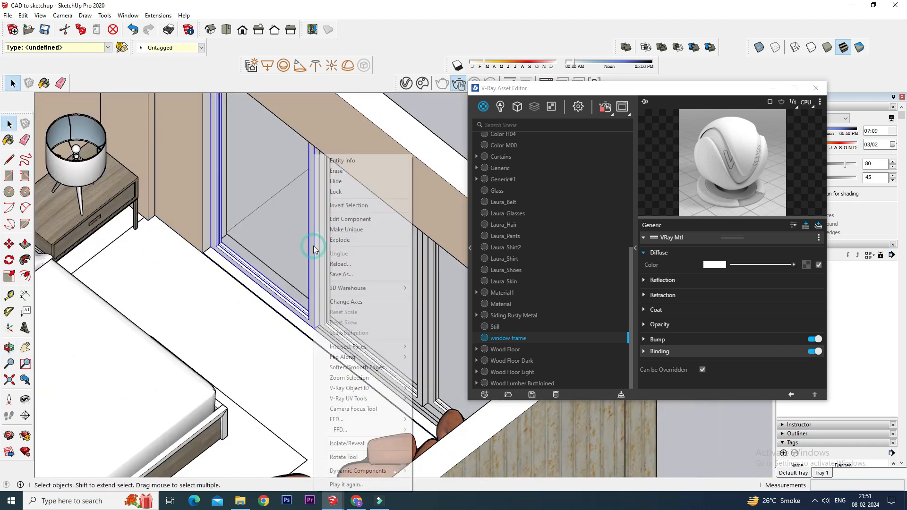
pyautogui.click(341, 184)
# Move the new floor strip about 150 mm toward the window frame's base.
pyautogui.scroll(3, 260, 279)
pyautogui.scroll(2, 260, 278)
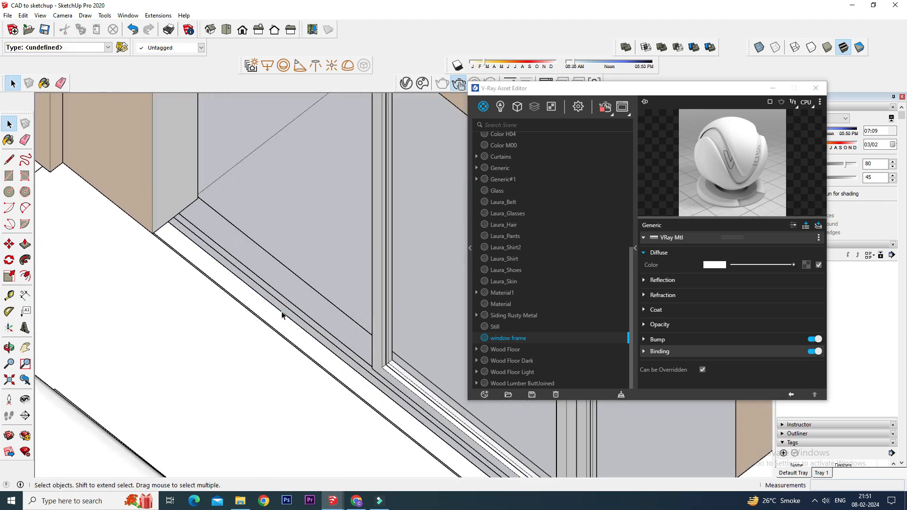
pyautogui.click(10, 244)
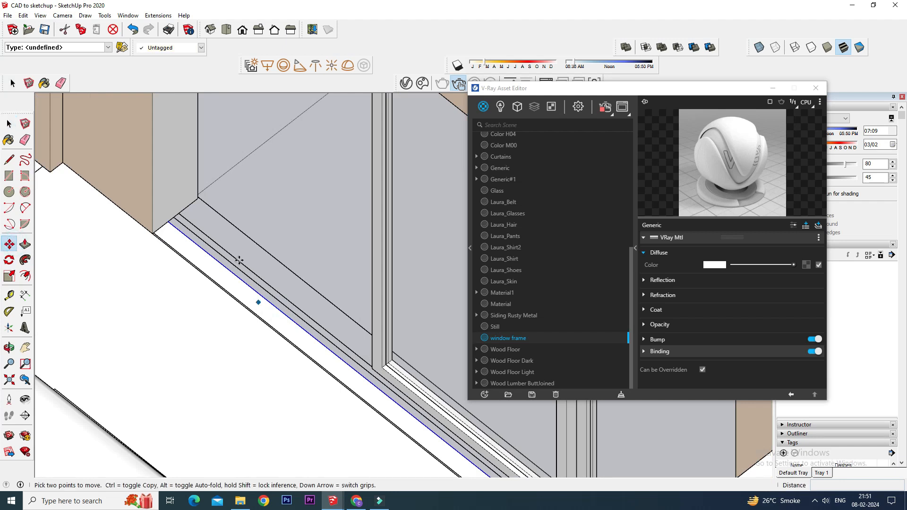
pyautogui.click(169, 222)
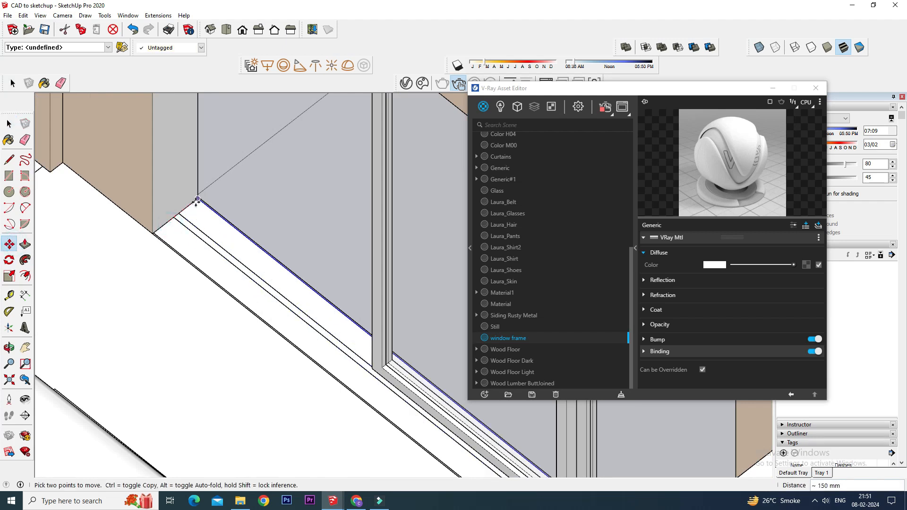
pyautogui.click(197, 200)
pyautogui.press('space')
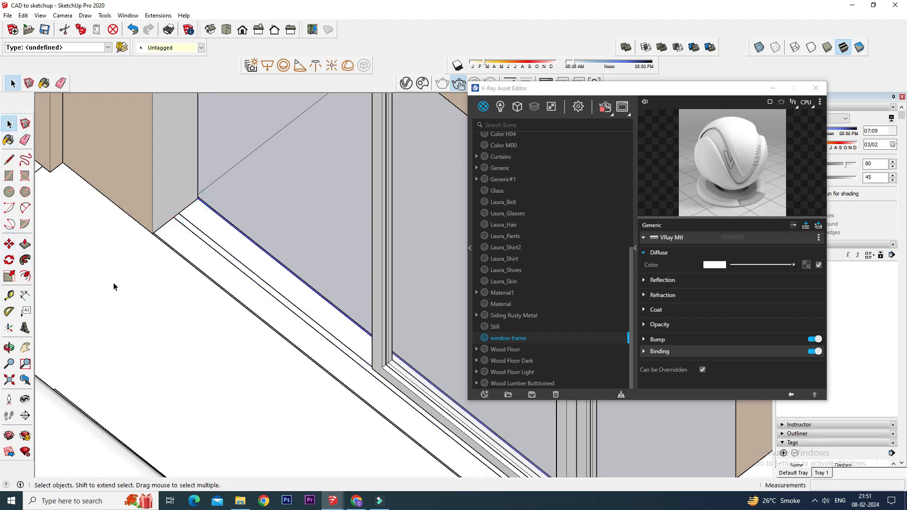
# Unhide the sliding window component.
pyautogui.scroll(-1, 173, 348)
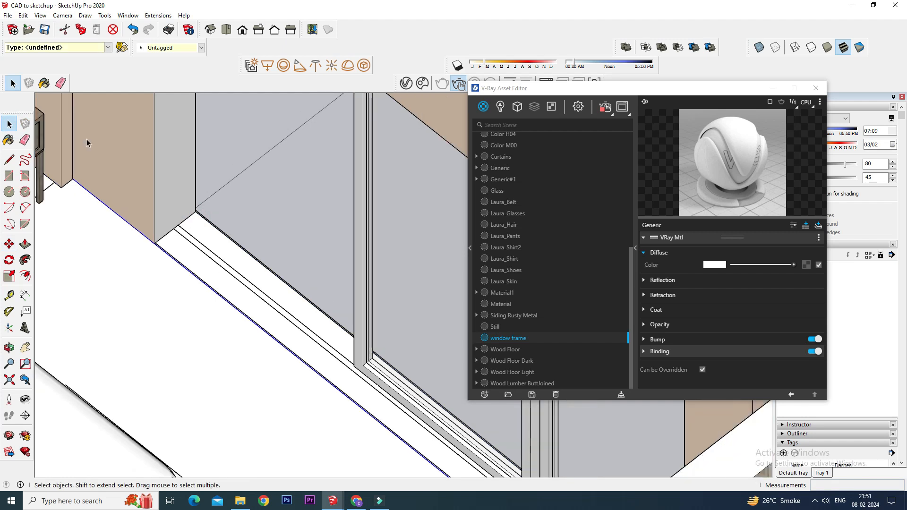
pyautogui.click(23, 15)
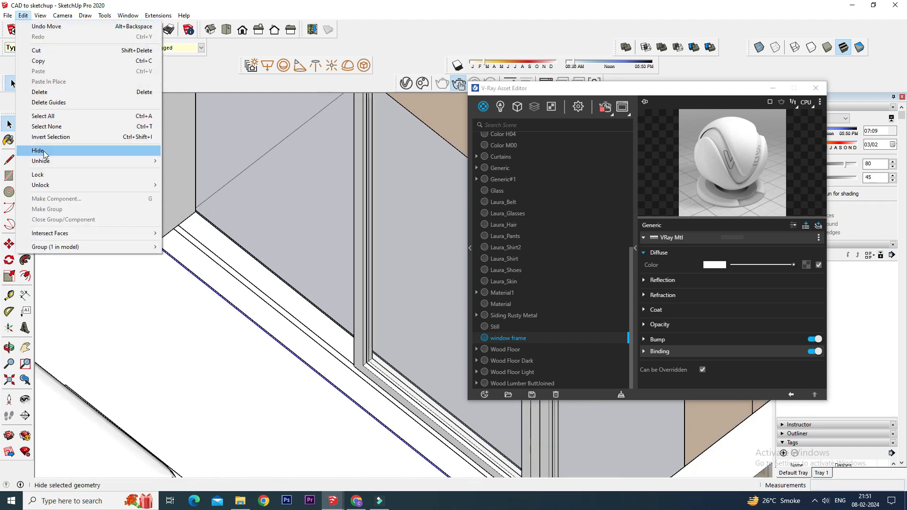
pyautogui.click(154, 166)
pyautogui.click(172, 171)
pyautogui.scroll(-2, 265, 339)
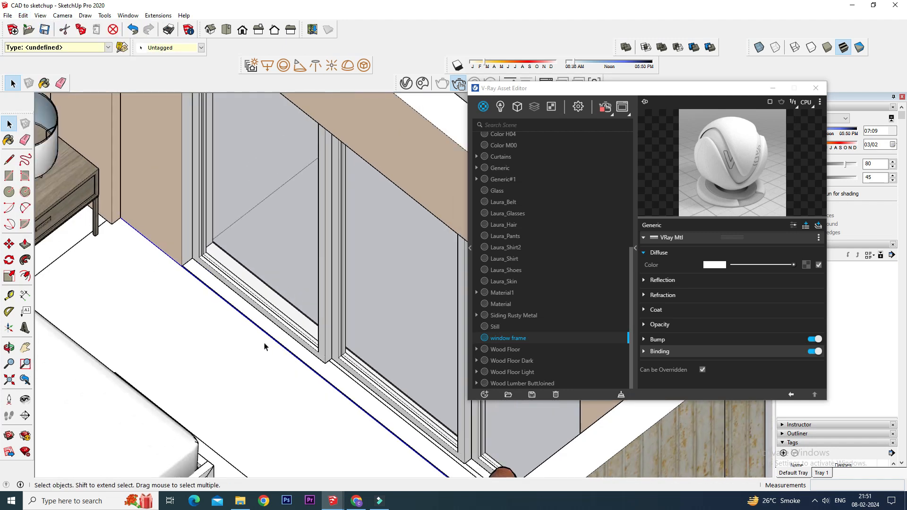
# Unhide all hidden geometry in the model.
pyautogui.scroll(-3, 339, 267)
pyautogui.moveTo(339, 268); pyautogui.dragTo(437, 109, button='middle')
pyautogui.scroll(1, 435, 111)
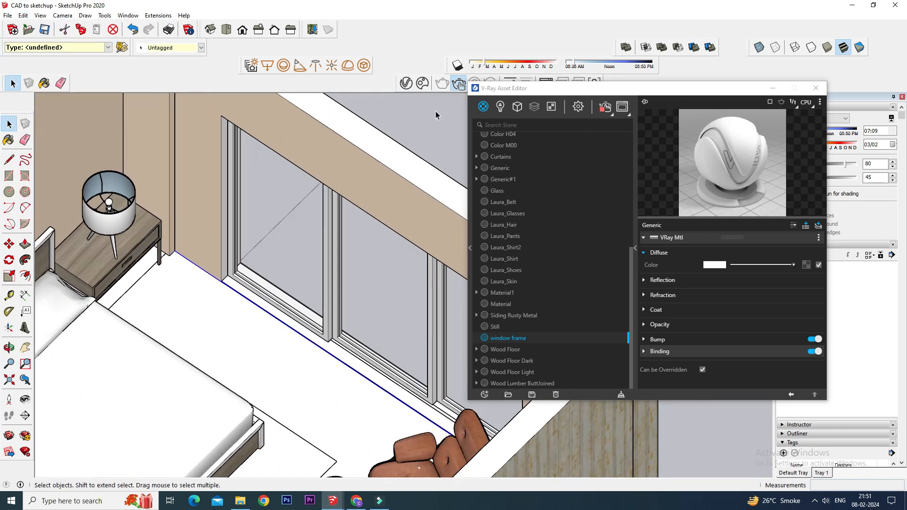
pyautogui.scroll(-1, 318, 197)
pyautogui.scroll(-1, 194, 256)
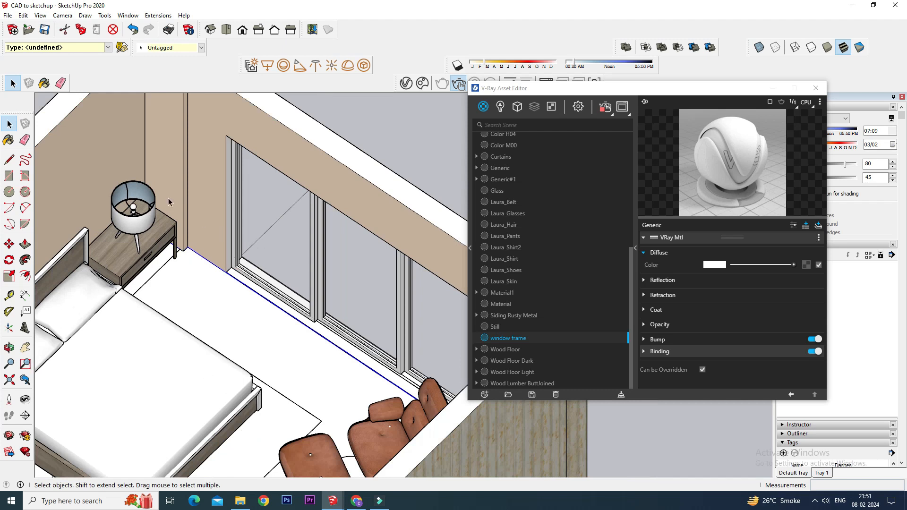
pyautogui.click(23, 15)
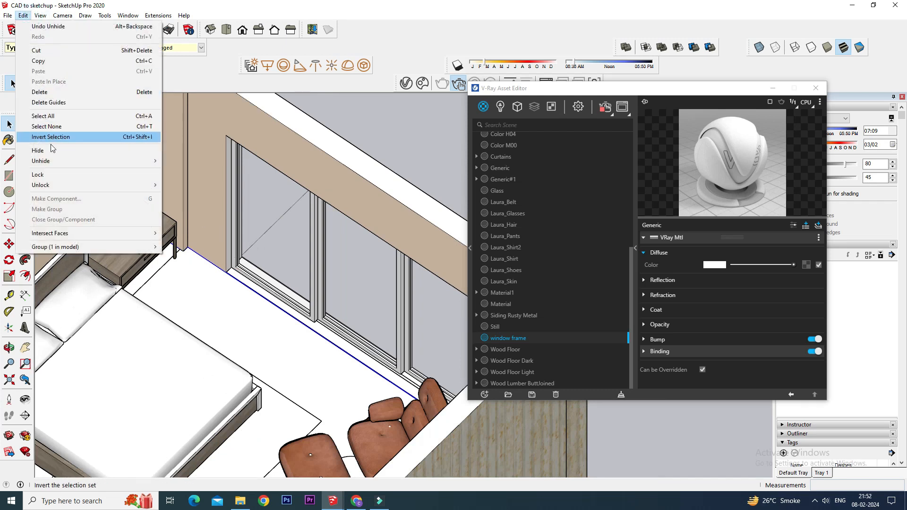
pyautogui.moveTo(51, 160)
pyautogui.click(184, 182)
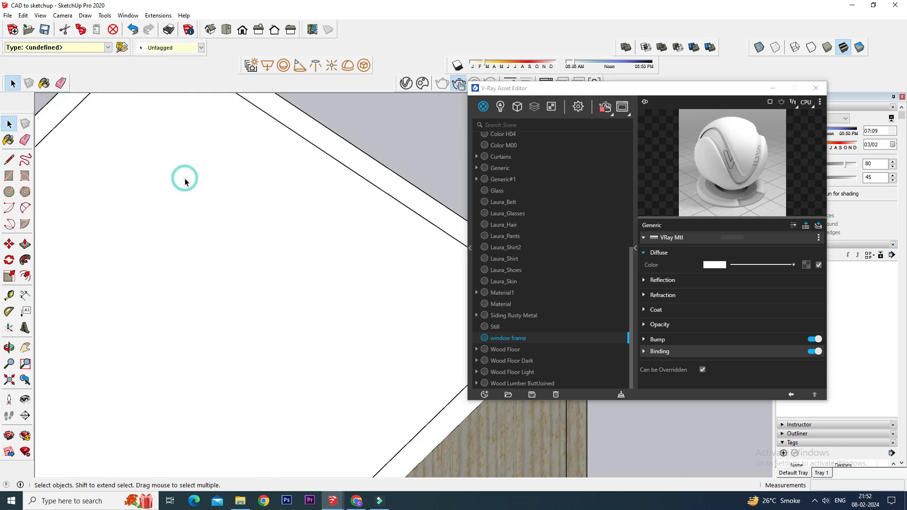
# Hide the ceiling group covering the bedroom.
pyautogui.rightClick(225, 214)
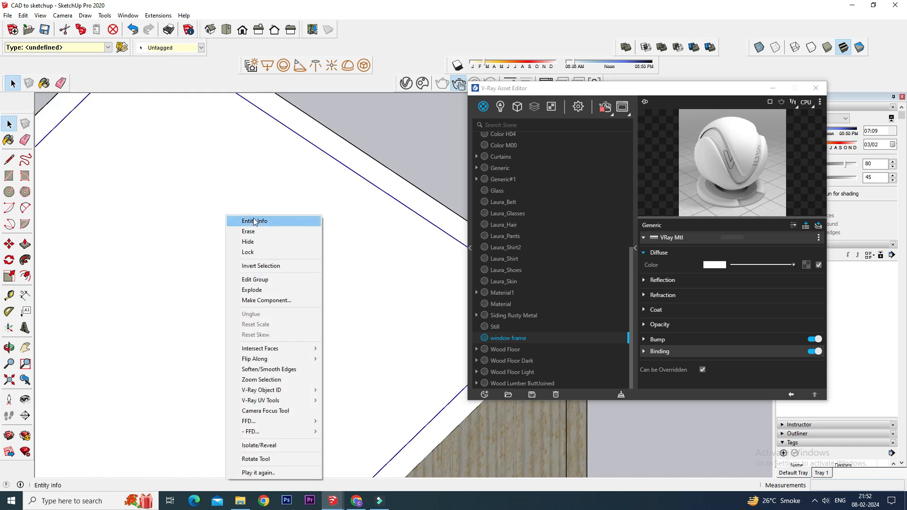
pyautogui.click(249, 238)
pyautogui.click(258, 212)
pyautogui.moveTo(259, 211); pyautogui.dragTo(291, 175, button='middle')
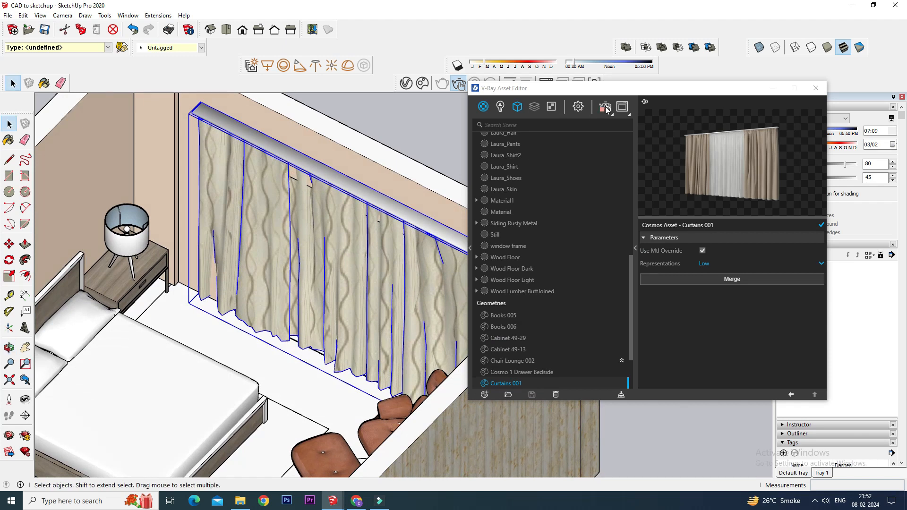
# Run an interactive render to check the window area and close the render window.
pyautogui.click(606, 108)
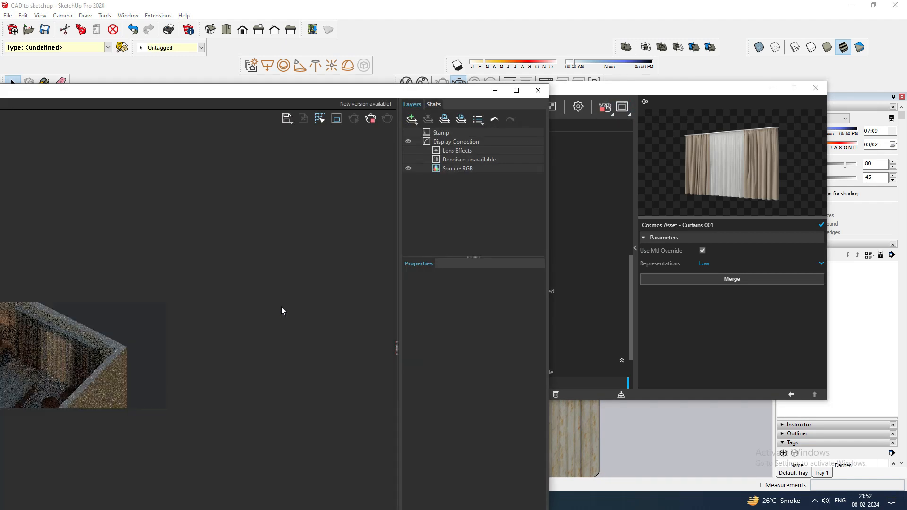
pyautogui.moveTo(248, 91); pyautogui.dragTo(381, 65)
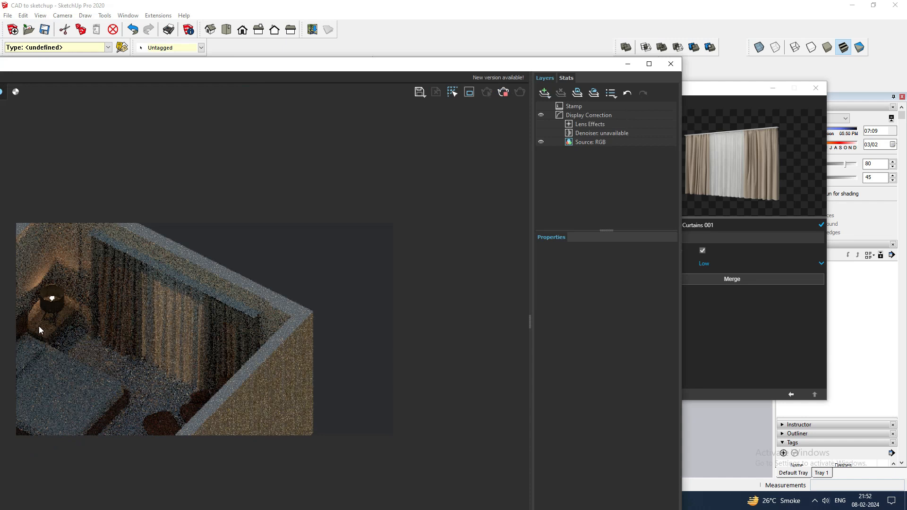
pyautogui.scroll(1, 118, 330)
pyautogui.scroll(-1, 217, 338)
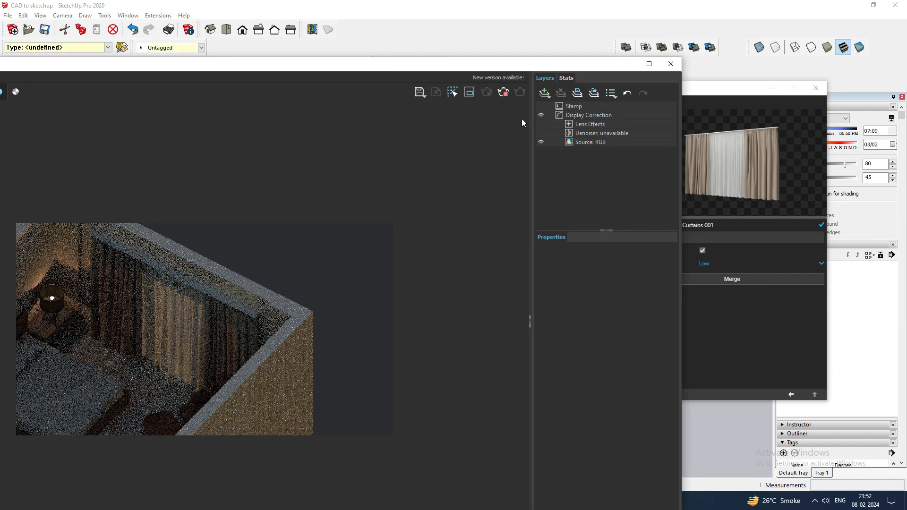
pyautogui.click(670, 64)
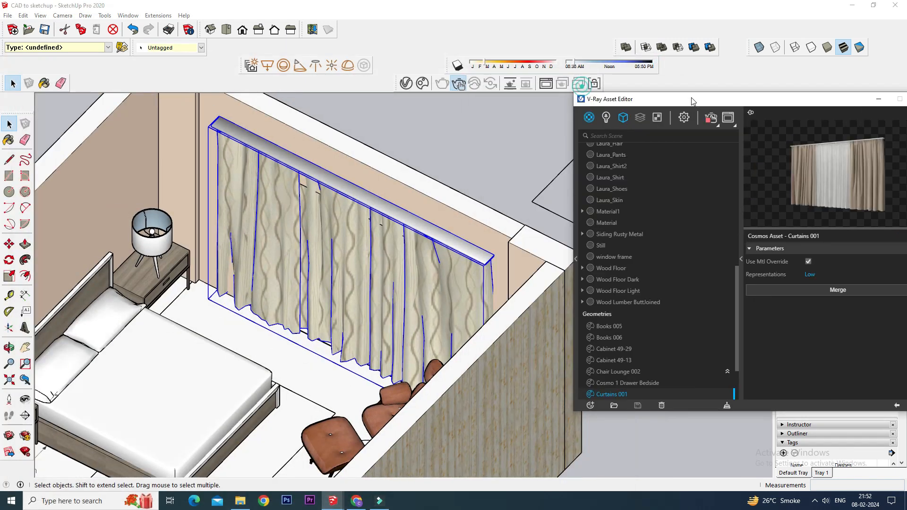
# Select the SunLight in the asset editor's lights list and start an interactive render.
pyautogui.scroll(-3, 403, 237)
pyautogui.moveTo(265, 278)
pyautogui.mouseDown(button='middle')
pyautogui.moveTo(307, 284)
pyautogui.moveTo(420, 265)
pyautogui.moveTo(366, 277)
pyautogui.mouseUp(button='middle')
pyautogui.scroll(3, 310, 280)
pyautogui.scroll(2, 420, 265)
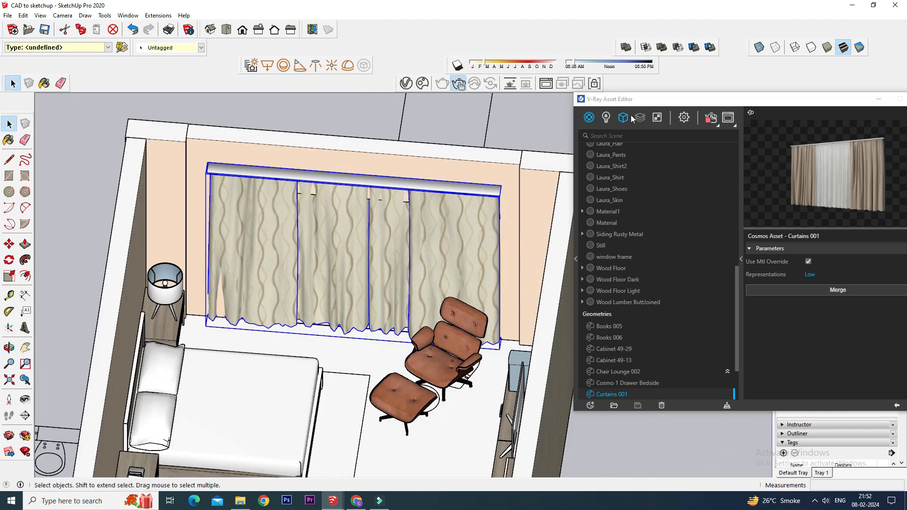
pyautogui.click(606, 119)
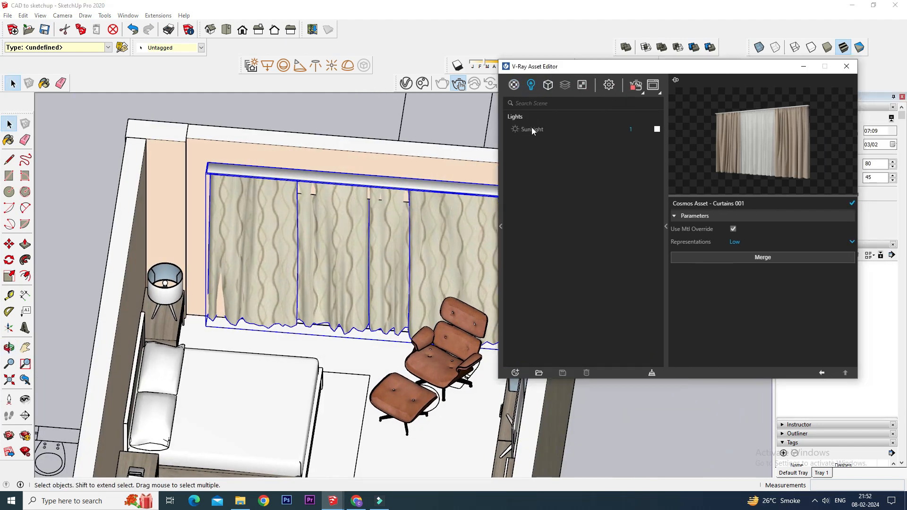
pyautogui.click(533, 131)
pyautogui.click(652, 86)
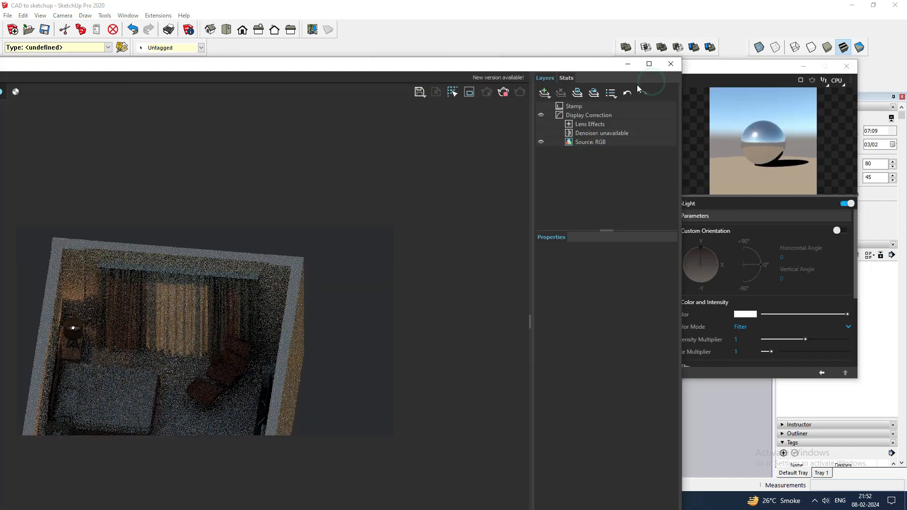
# Raise the SunLight's intensity multiplier to 1.375.
pyautogui.click(431, 67)
pyautogui.click(719, 72)
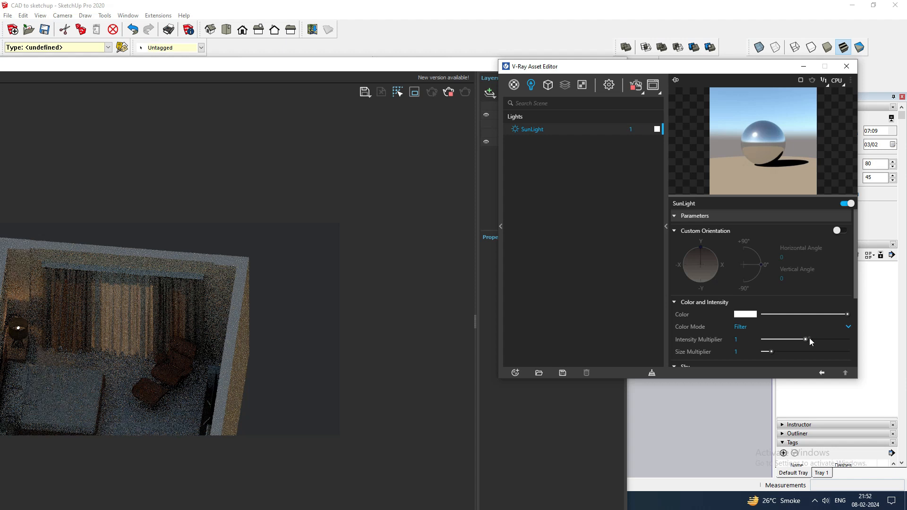
pyautogui.moveTo(809, 339); pyautogui.dragTo(821, 339)
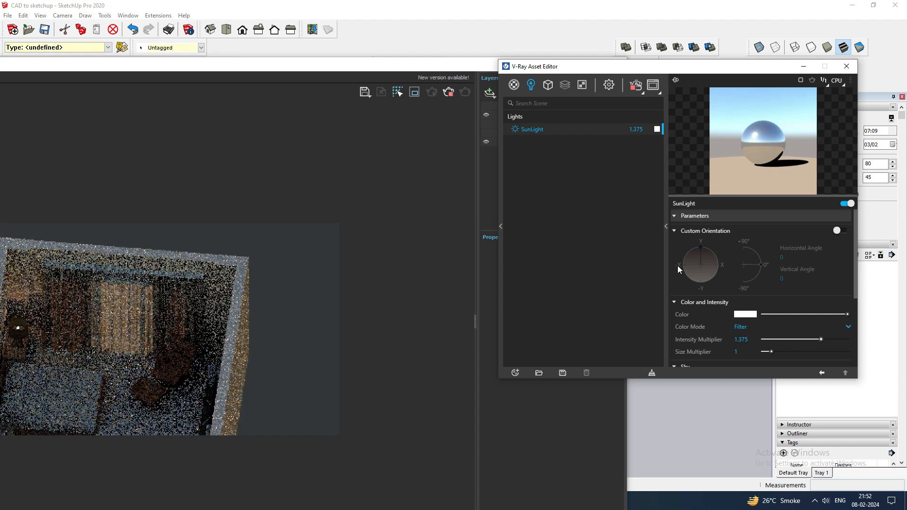
# Try a custom sun orientation by adjusting its vertical angle, and switch custom orientation off again.
pyautogui.click(843, 231)
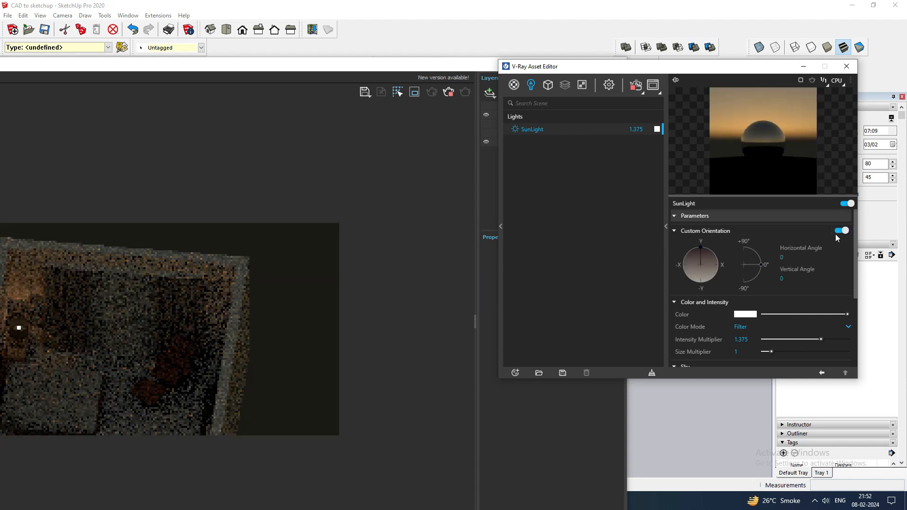
pyautogui.moveTo(759, 252); pyautogui.dragTo(752, 250)
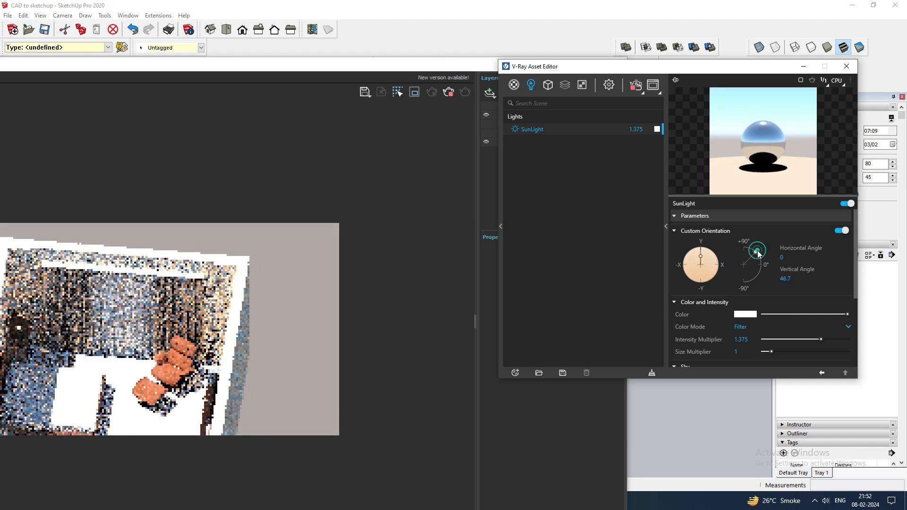
pyautogui.moveTo(760, 253); pyautogui.dragTo(763, 266)
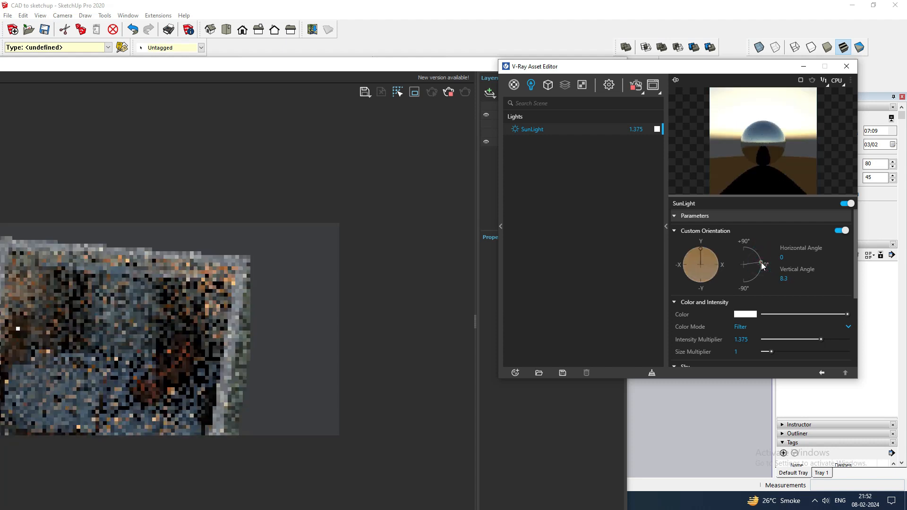
pyautogui.click(841, 231)
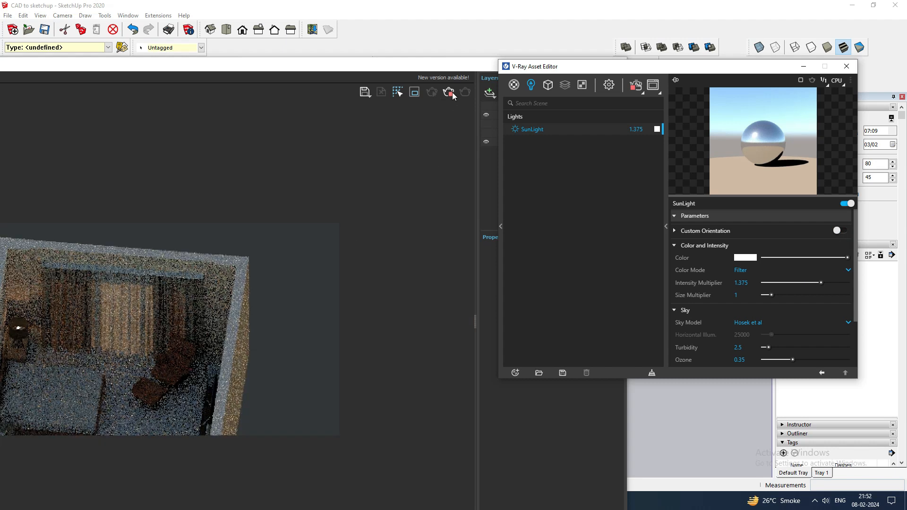
# Review the updated interactive render and close the render window.
pyautogui.click(451, 93)
pyautogui.moveTo(463, 66); pyautogui.dragTo(367, 76)
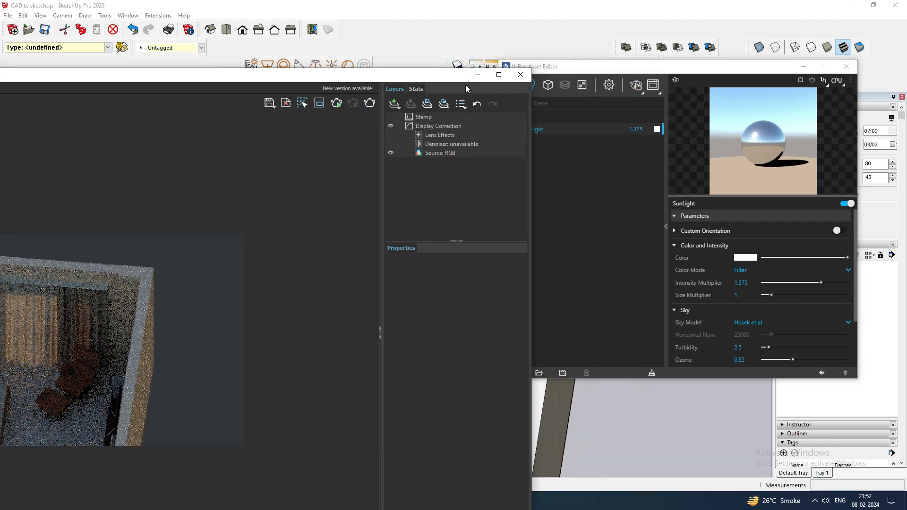
pyautogui.click(520, 74)
# Close the V-Ray Asset Editor.
pyautogui.scroll(-4, 296, 276)
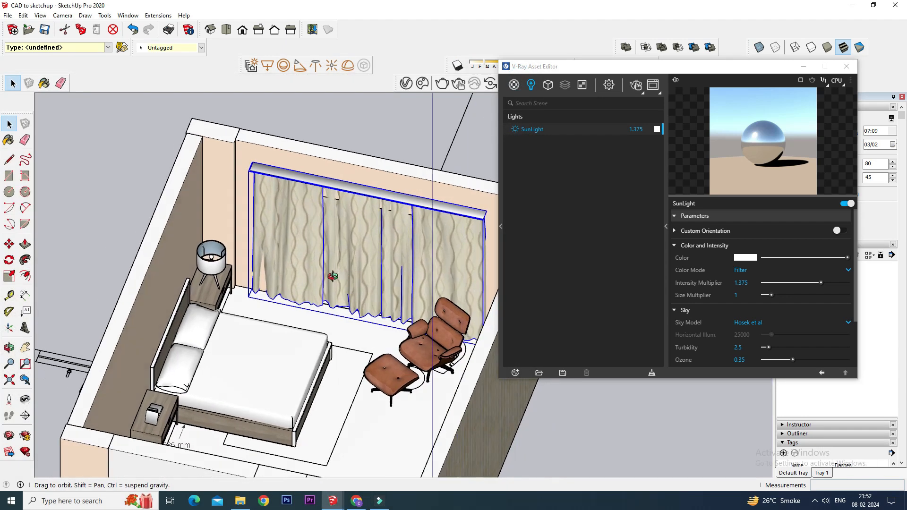
pyautogui.scroll(4, 296, 277)
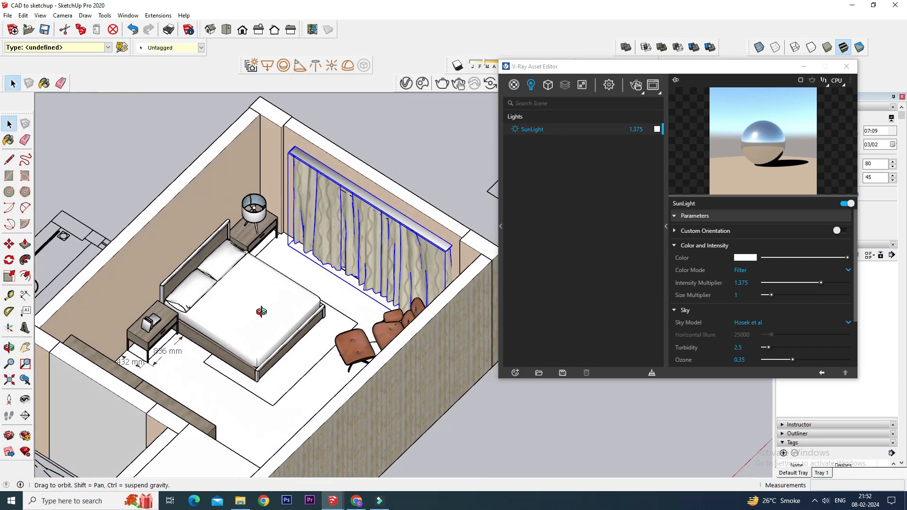
pyautogui.moveTo(549, 69); pyautogui.dragTo(533, 73)
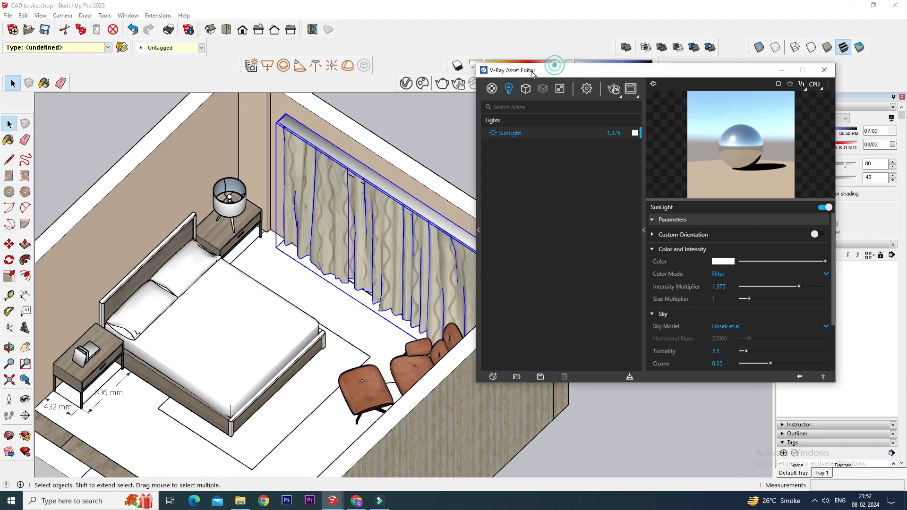
pyautogui.click(817, 71)
pyautogui.scroll(-1, 495, 328)
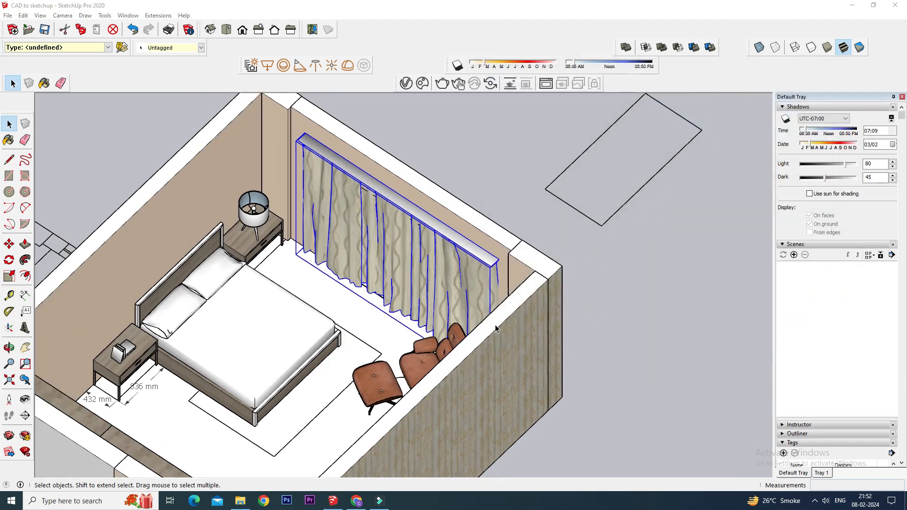
pyautogui.scroll(1, 317, 306)
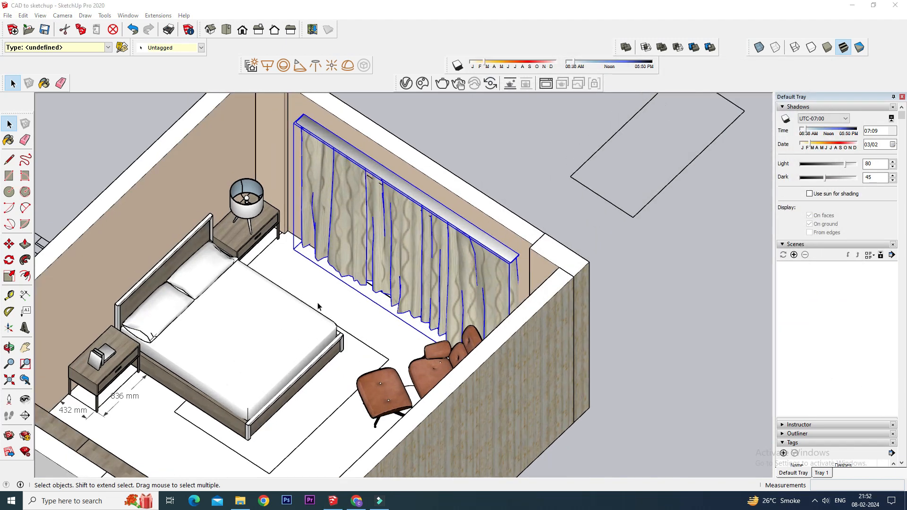